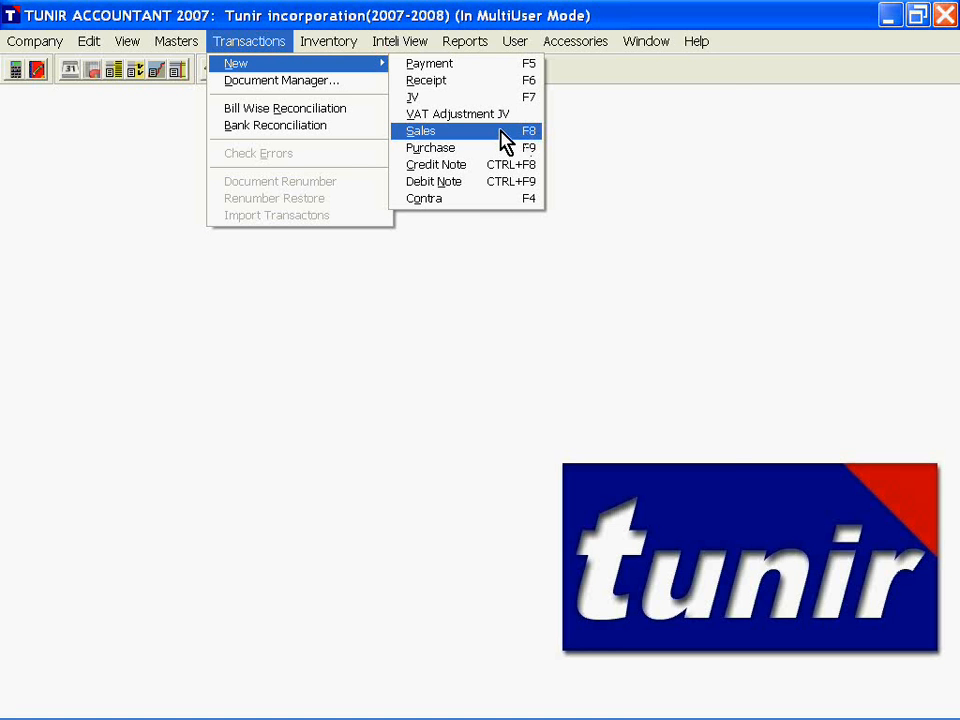
Create a new sales voucher dated 01/04/2007 with Indian Trading Company as the customer.
left_click(505, 138)
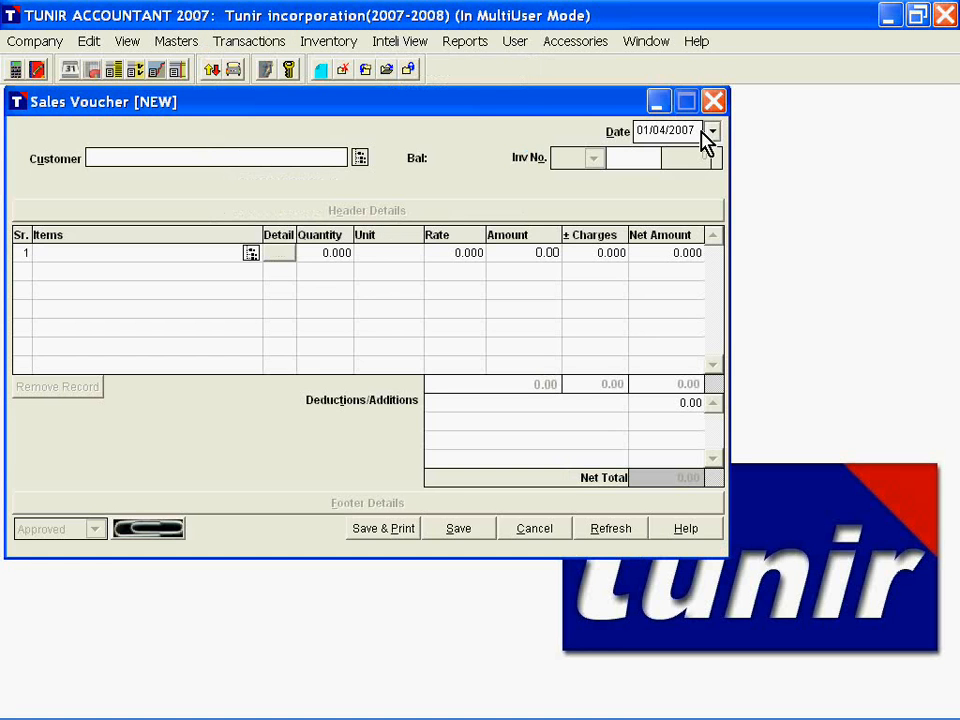
left_click_drag(699, 132, 604, 123)
key("Return")
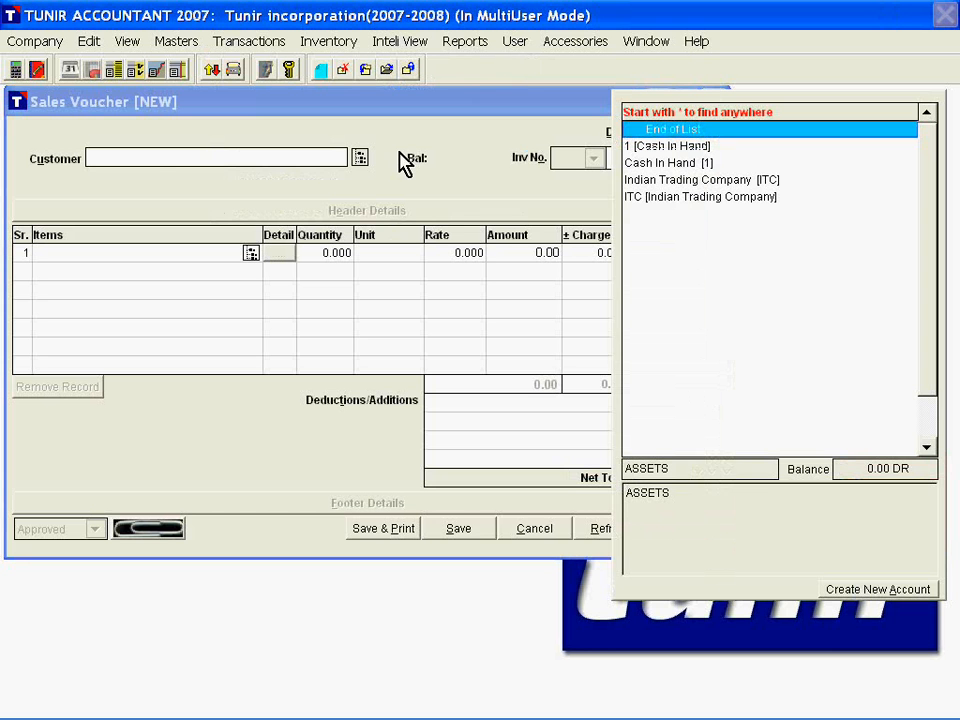
key("Down")
key("Down")
key("Down")
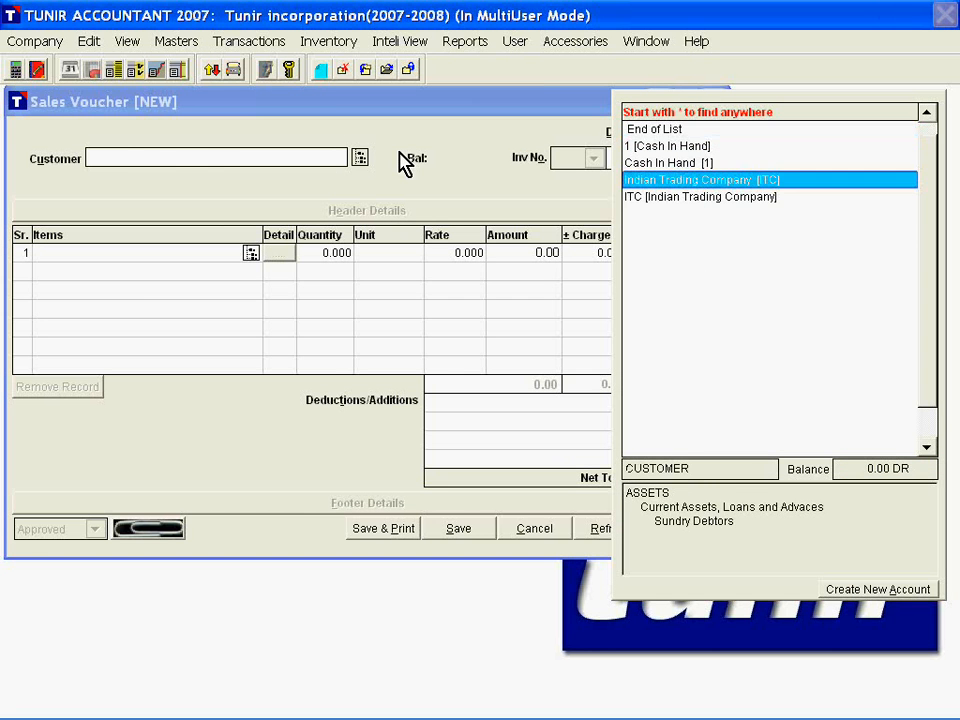
key("Return")
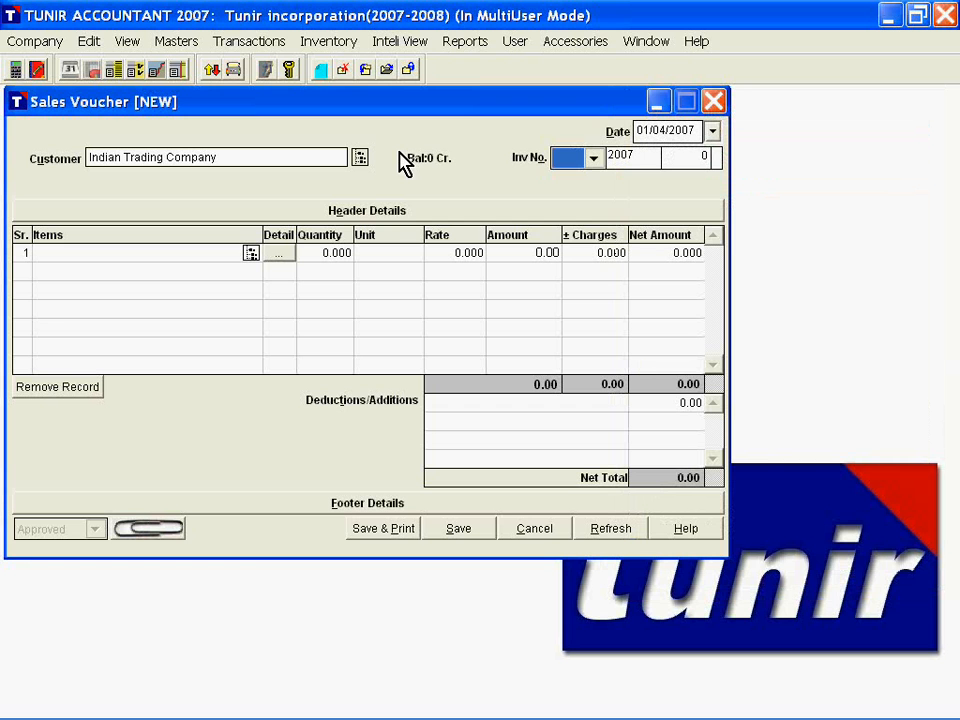
Choose the SAL series for the invoice number and accept the proposed number.
key("Return")
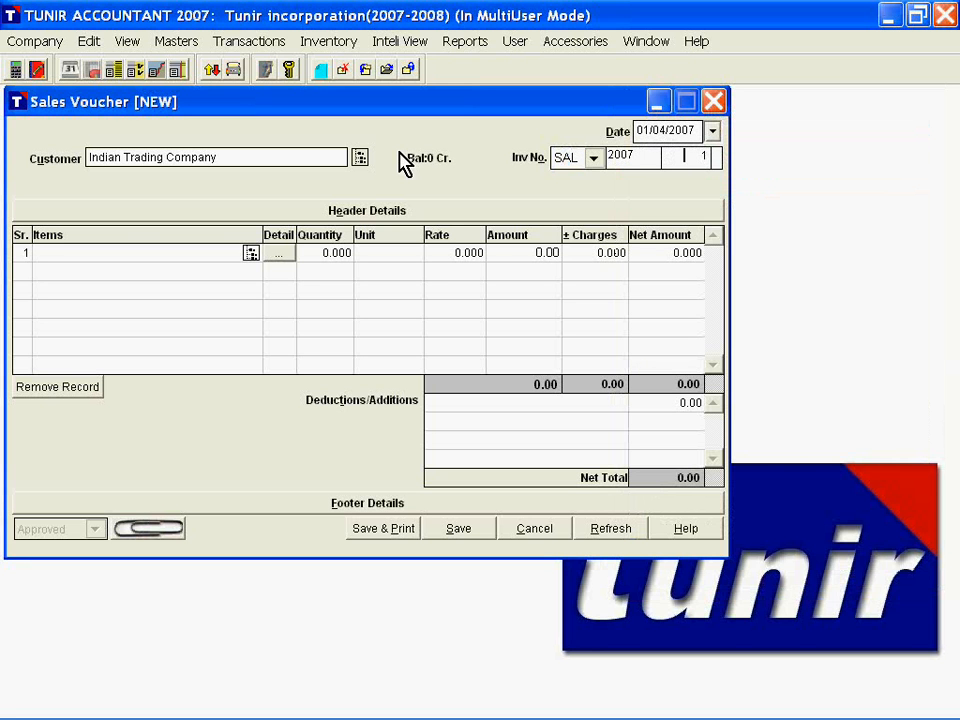
key("Return")
key("Return")
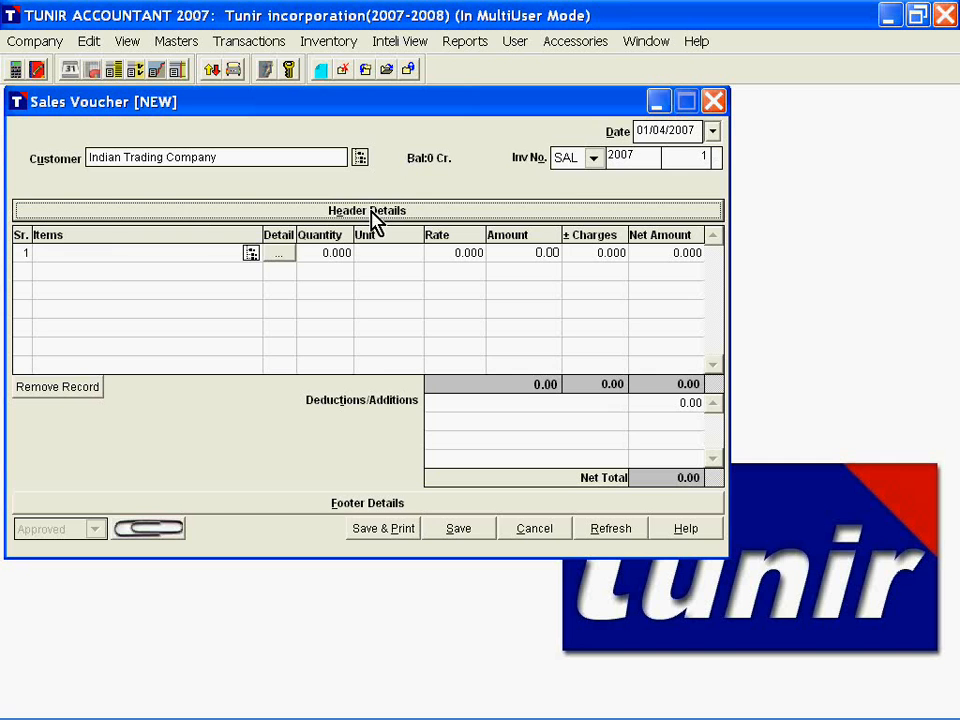
In the header details, enter Del as the delivery place, Chal as the challan number and 01/04/2007 as the challan date.
left_click(371, 211)
type("De")
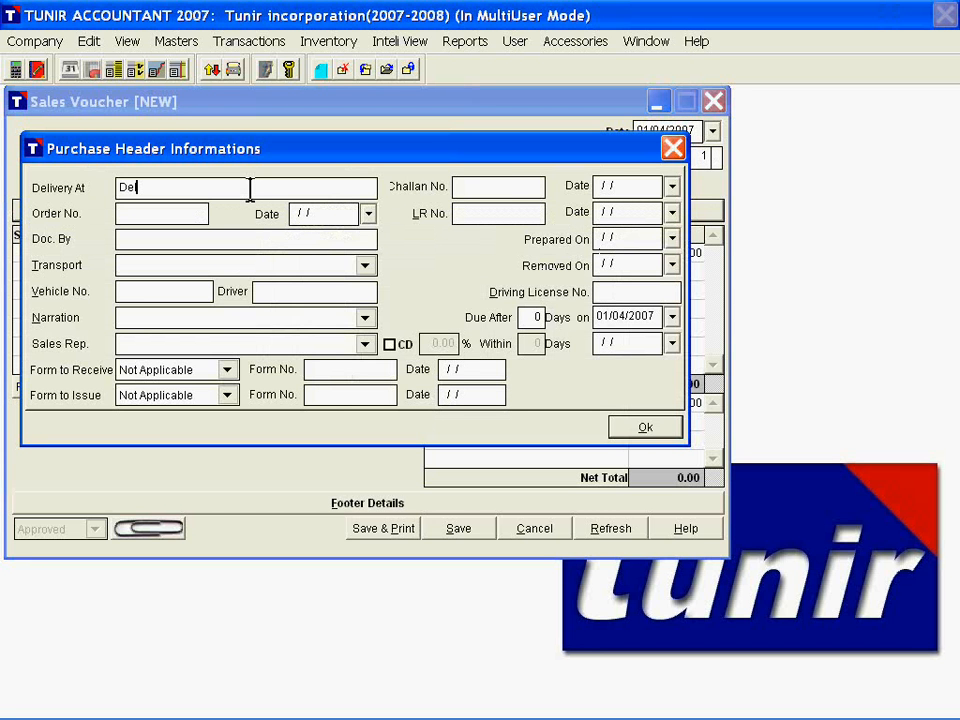
type("l")
key("Tab")
type("Chal")
key("Tab")
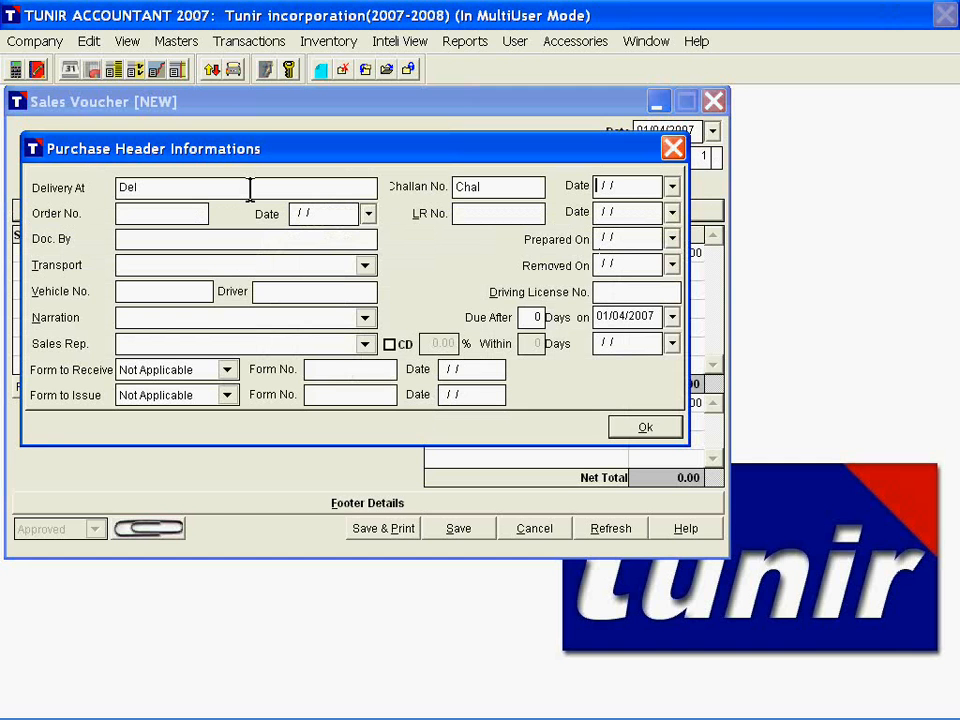
left_click(670, 189)
left_click(684, 297)
Enter "Narration" as the narration text in the header details and confirm them.
left_click(269, 316)
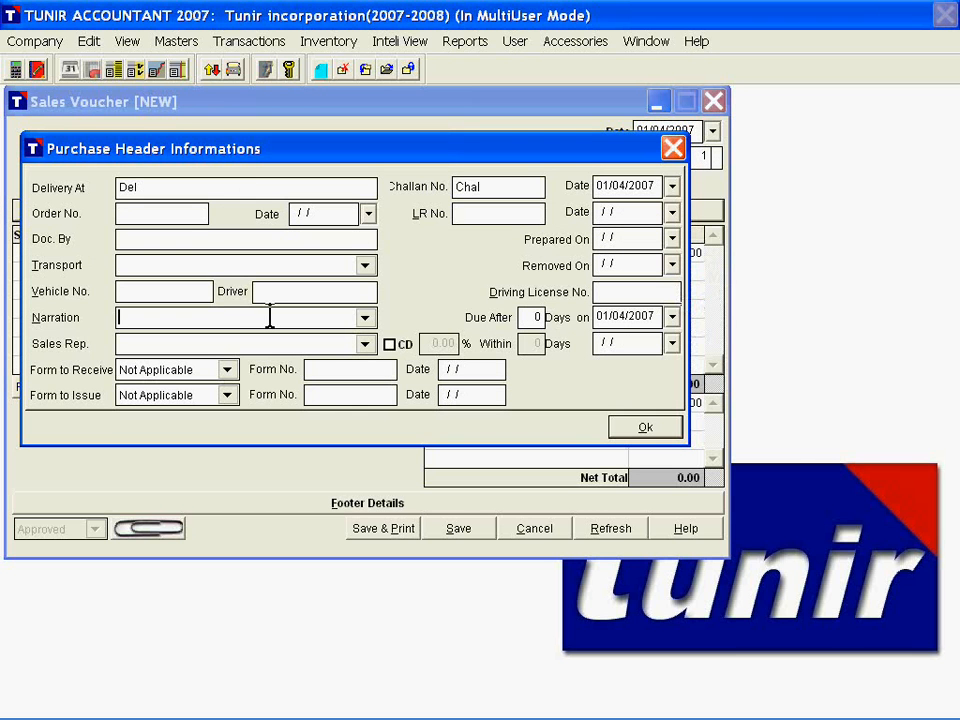
type("Narration")
left_click(647, 432)
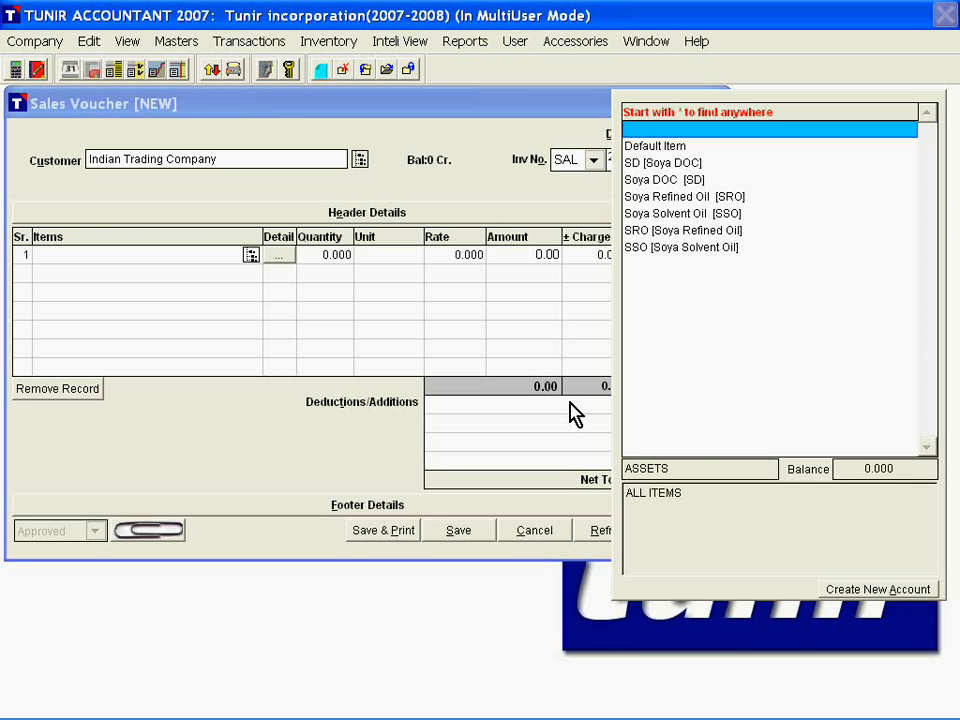
Add Soya Solvent Oil as the first item with a quantity of 10 LTR at Rs. 50 per LTR.
type("sso")
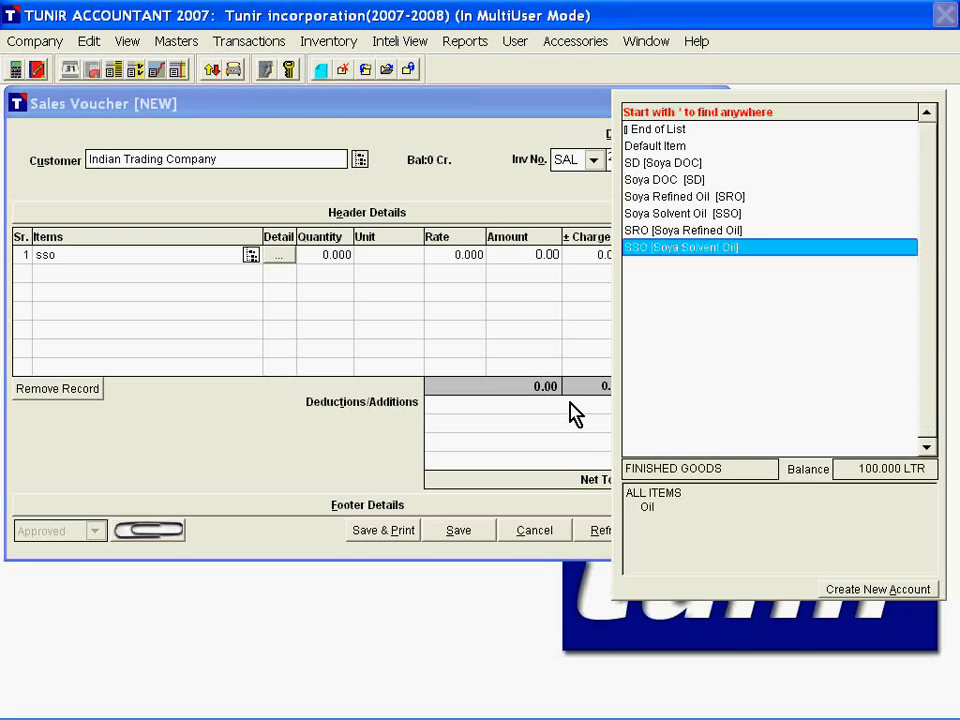
key("Return")
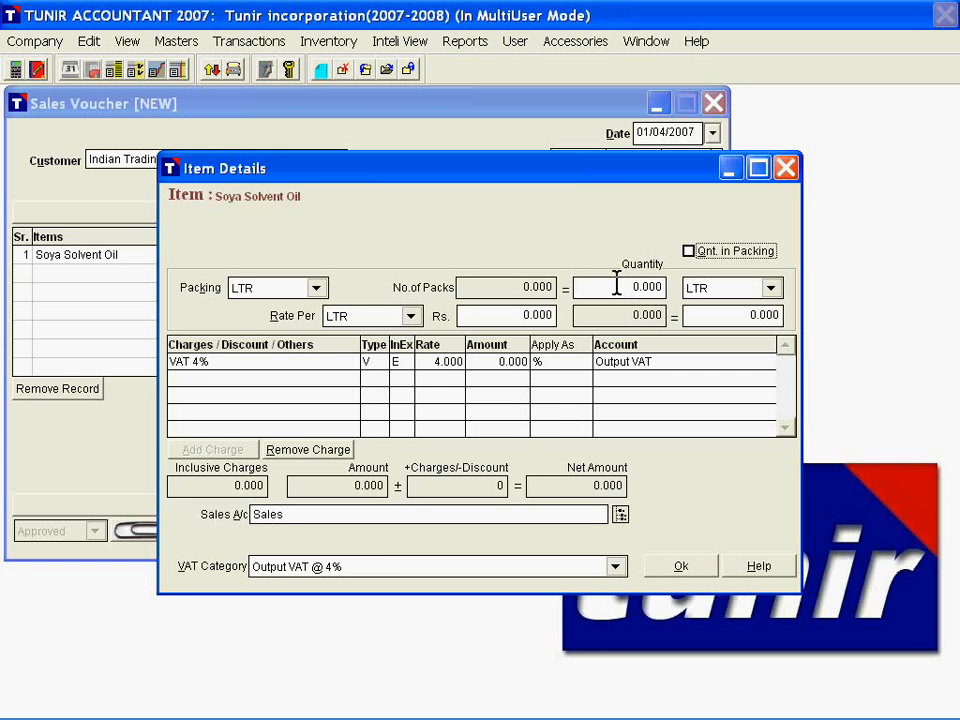
left_click_drag(586, 176, 591, 137)
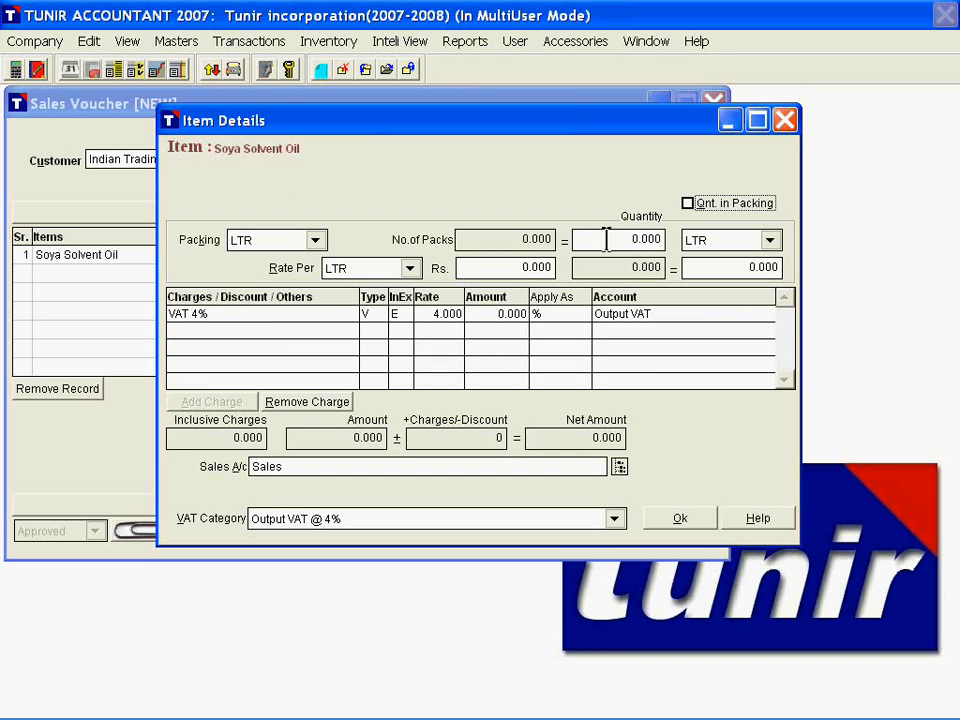
left_click(606, 240)
type("1")
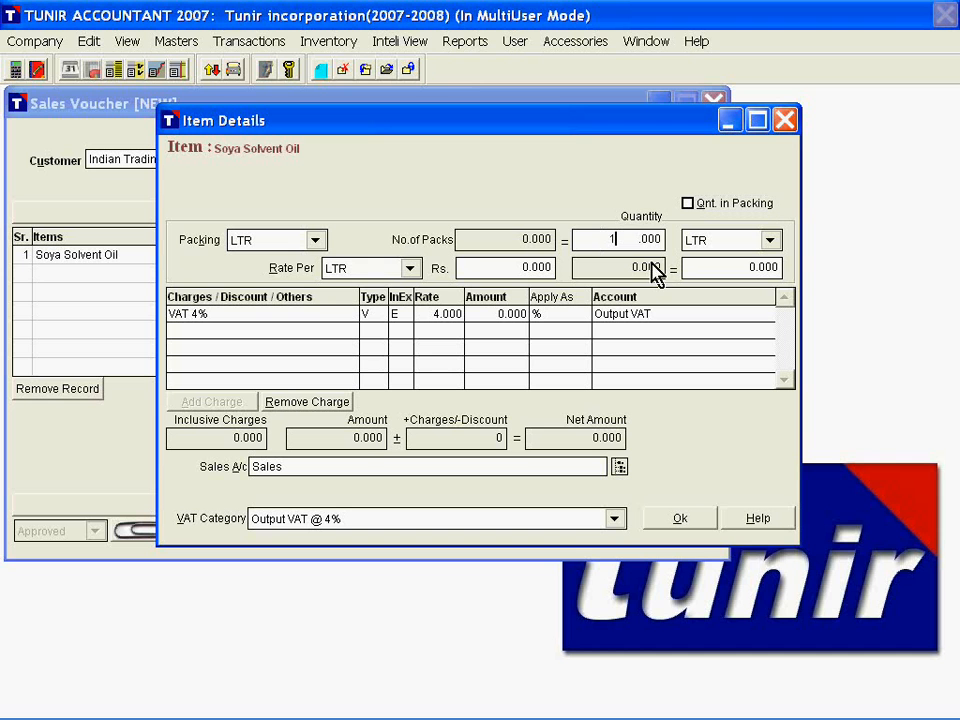
type("0")
key("Tab")
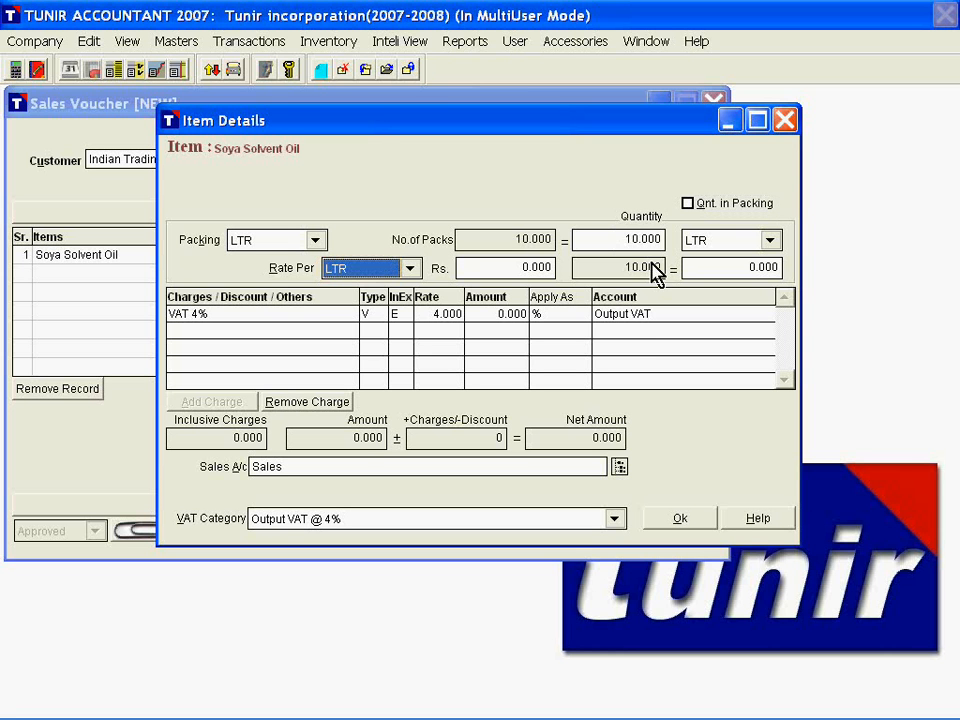
left_click(527, 262)
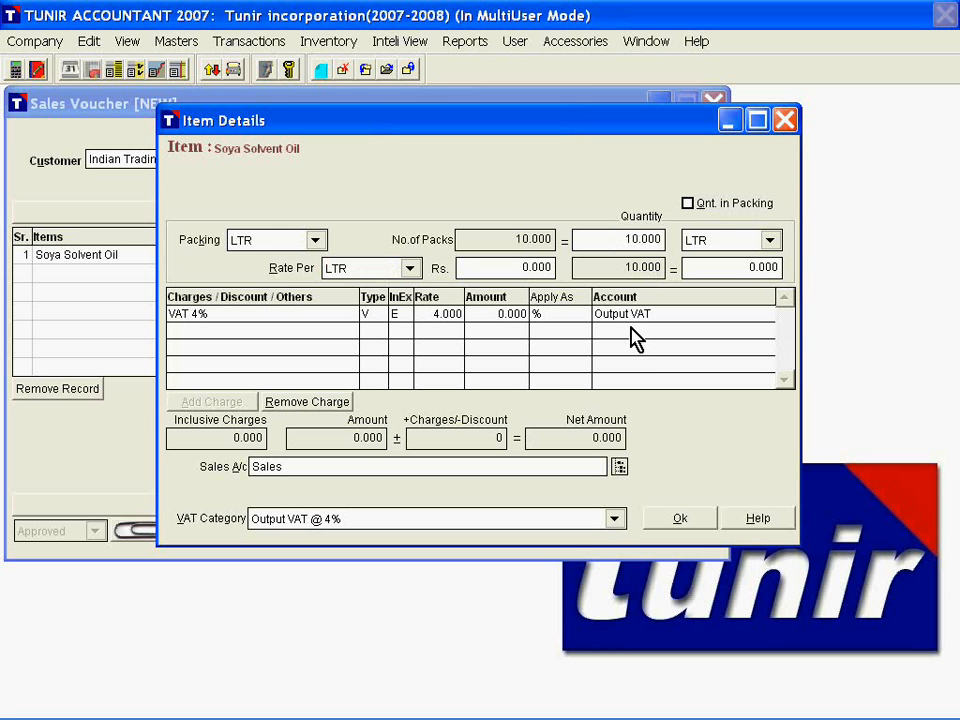
type("50")
key("Tab")
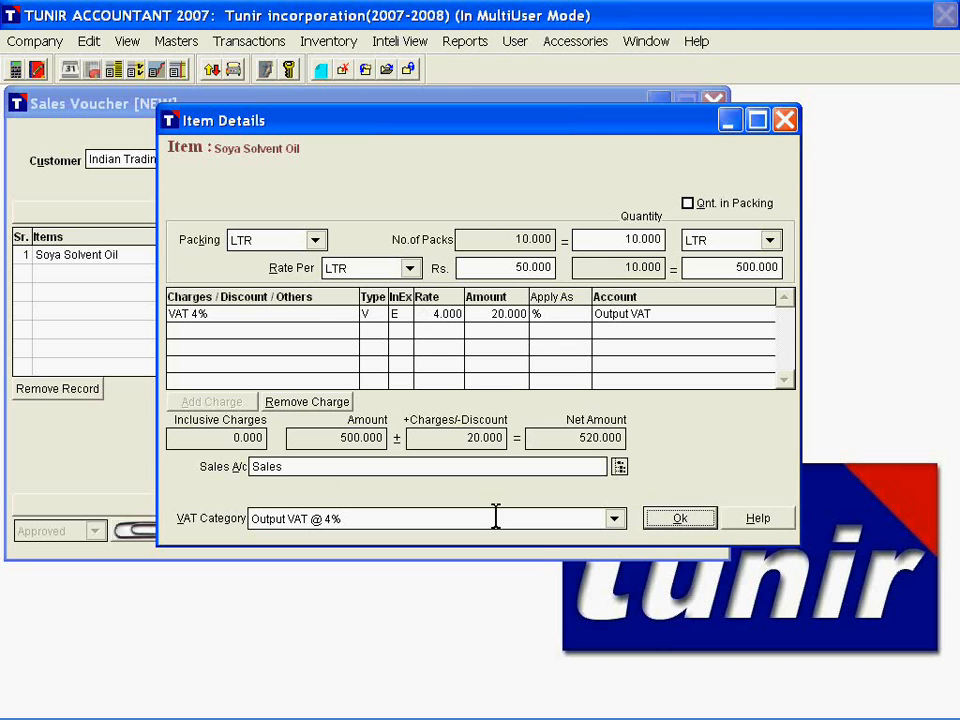
left_click(679, 518)
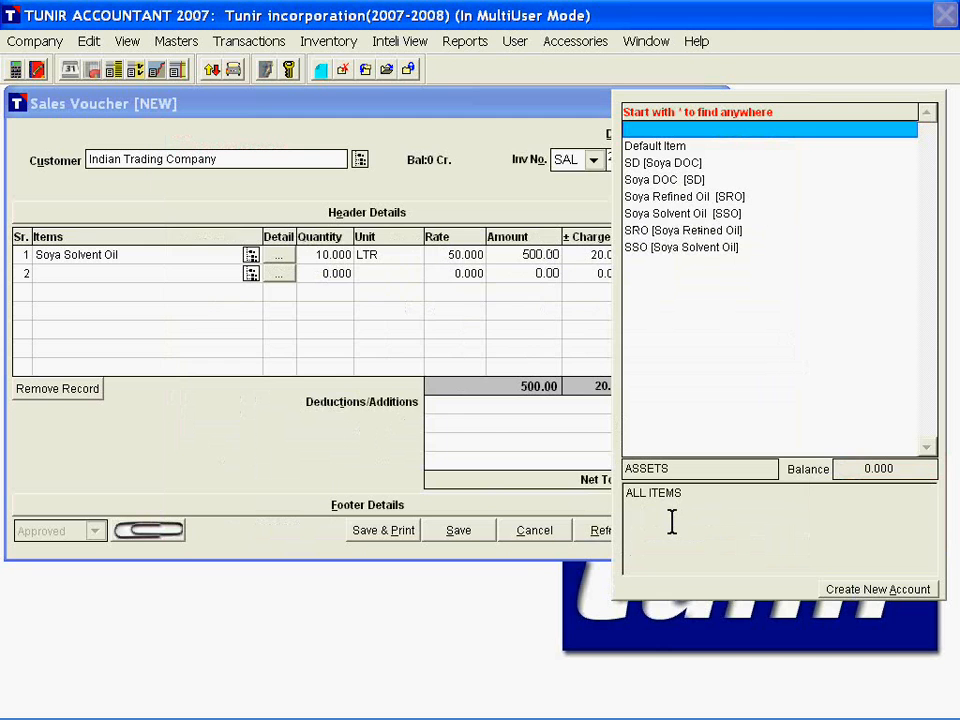
Add Soya Refined Oil as the second item with a quantity of 15 LTR at Rs. 60 per LTR.
type("s")
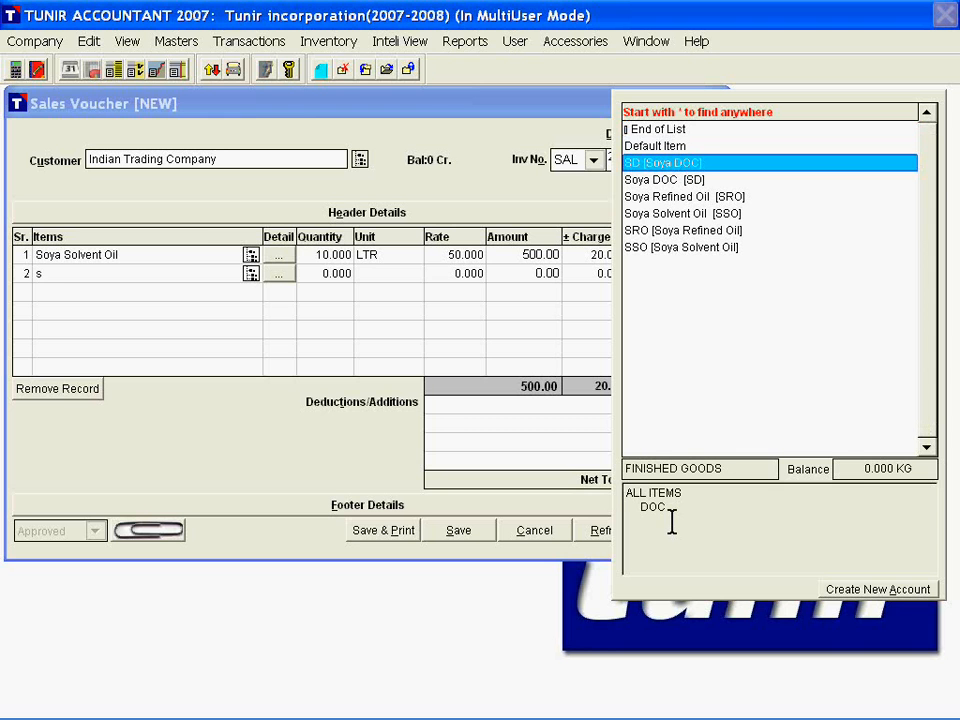
type("ro")
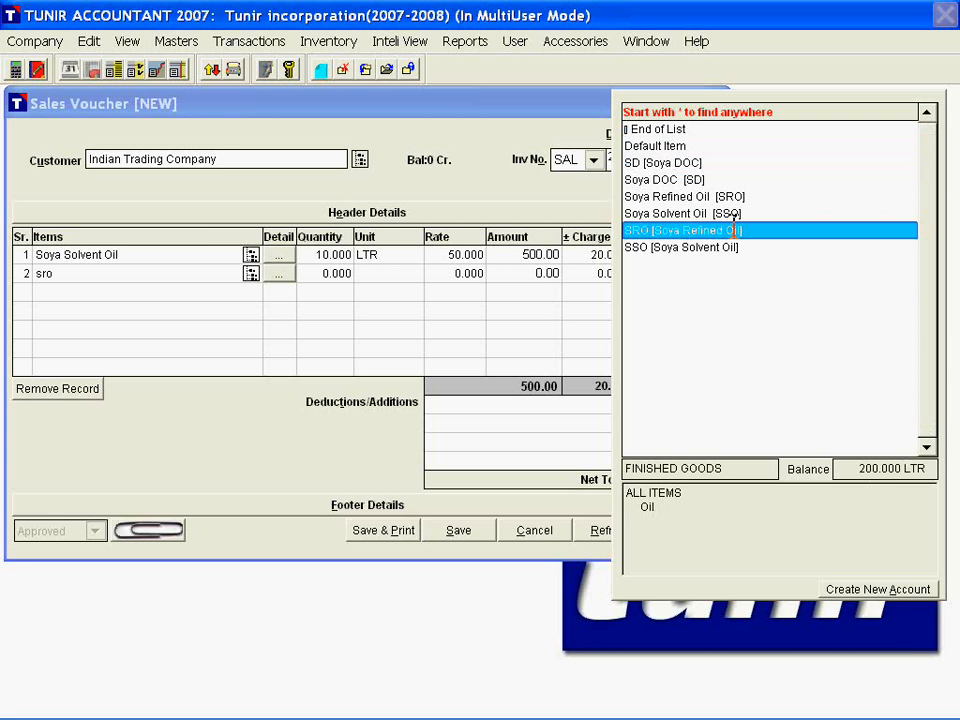
key("Return")
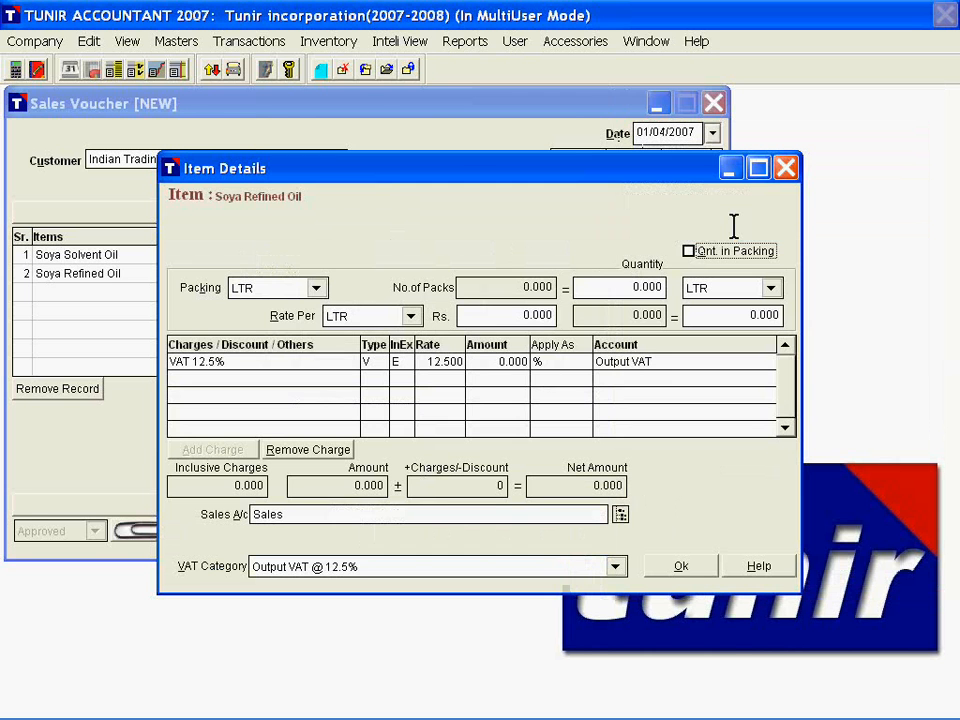
left_click(630, 288)
type("15")
key("Tab")
key("Tab")
type("60")
key("Return")
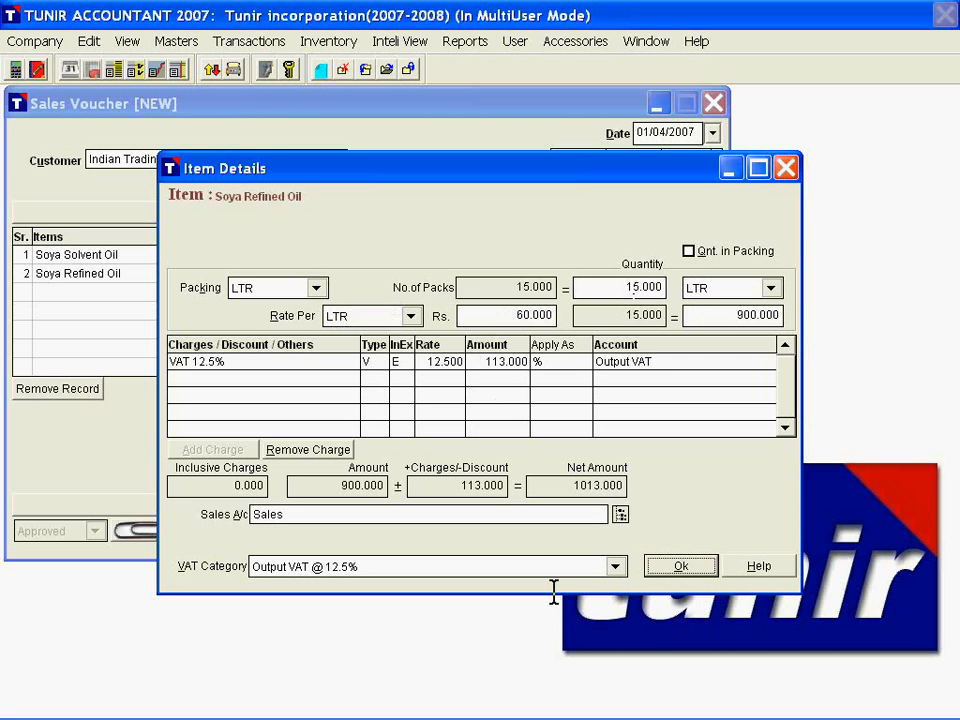
left_click(676, 567)
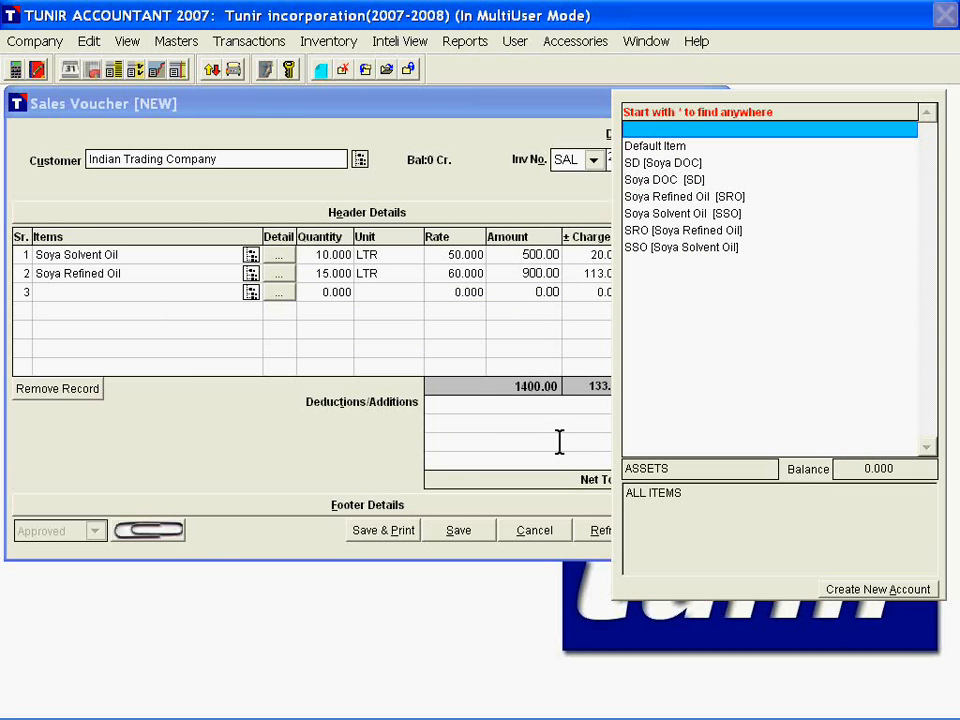
Finish the item entry without a third item and save the sales voucher for printing.
key("Escape")
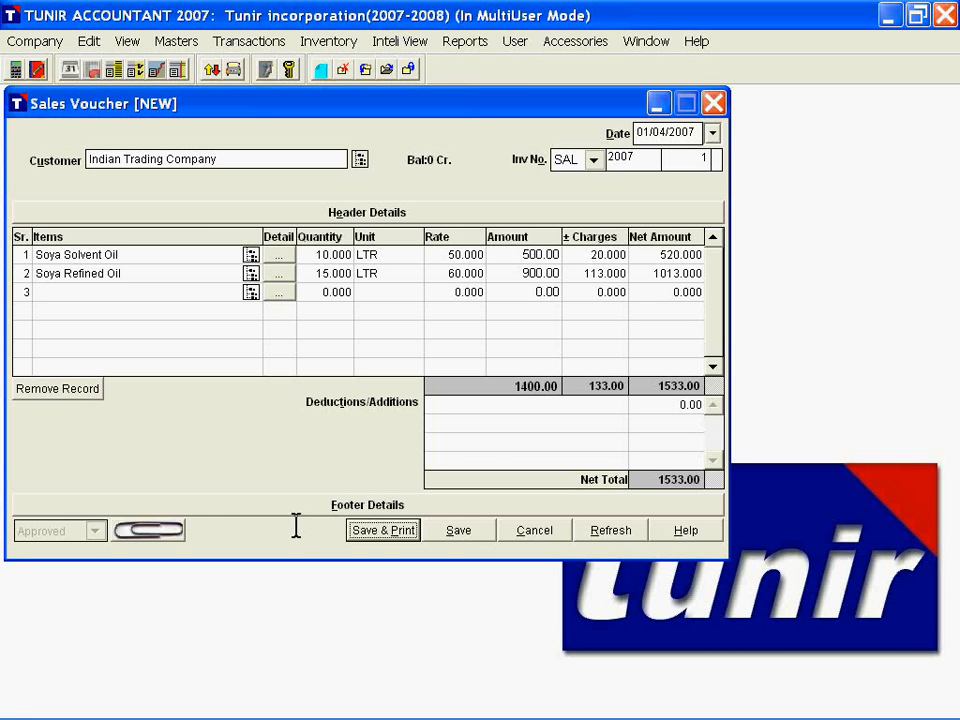
left_click(368, 531)
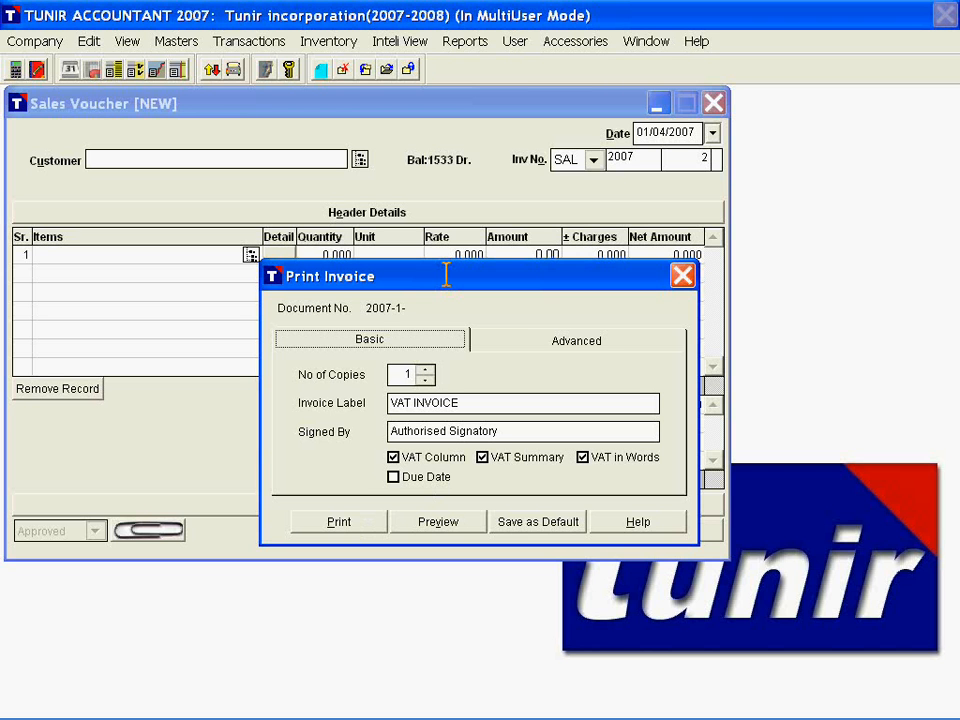
left_click_drag(446, 276, 448, 266)
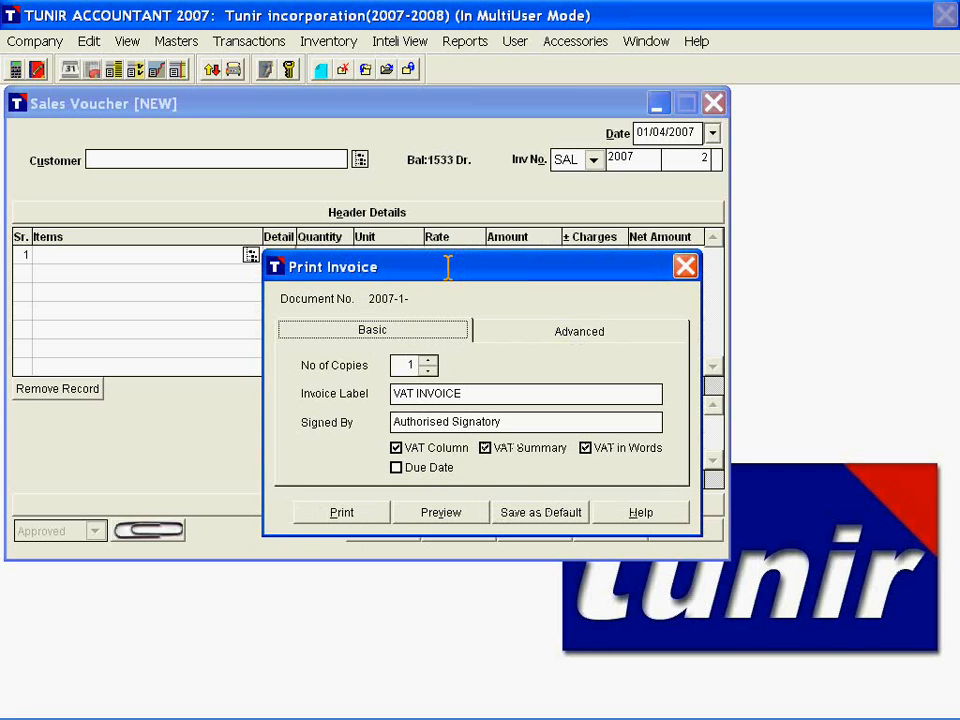
left_click(403, 364)
left_click(430, 361)
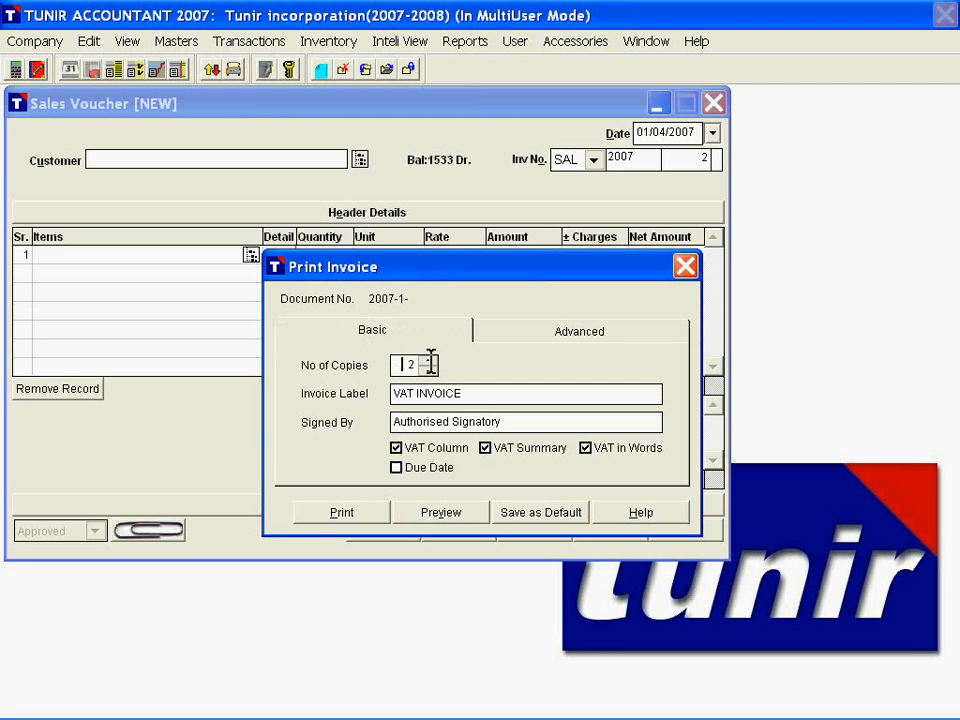
left_click(429, 369)
Examine the print options for the invoice: label and signatory in the basic settings, and declaration, header and footer in the advanced settings.
left_click_drag(484, 397, 381, 390)
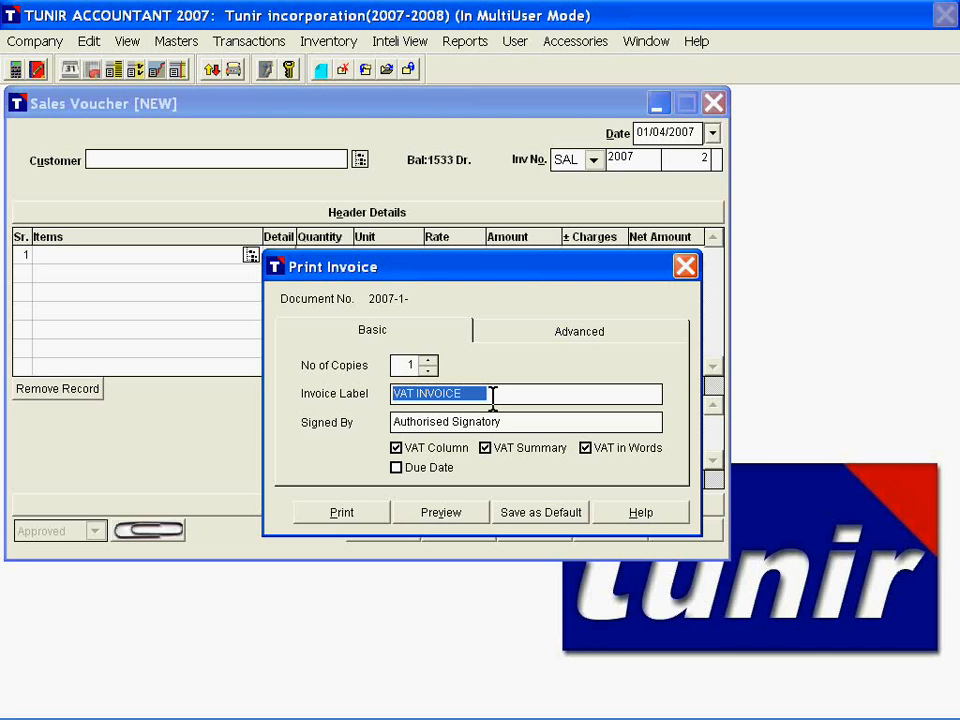
left_click(515, 421)
left_click_drag(515, 422, 391, 423)
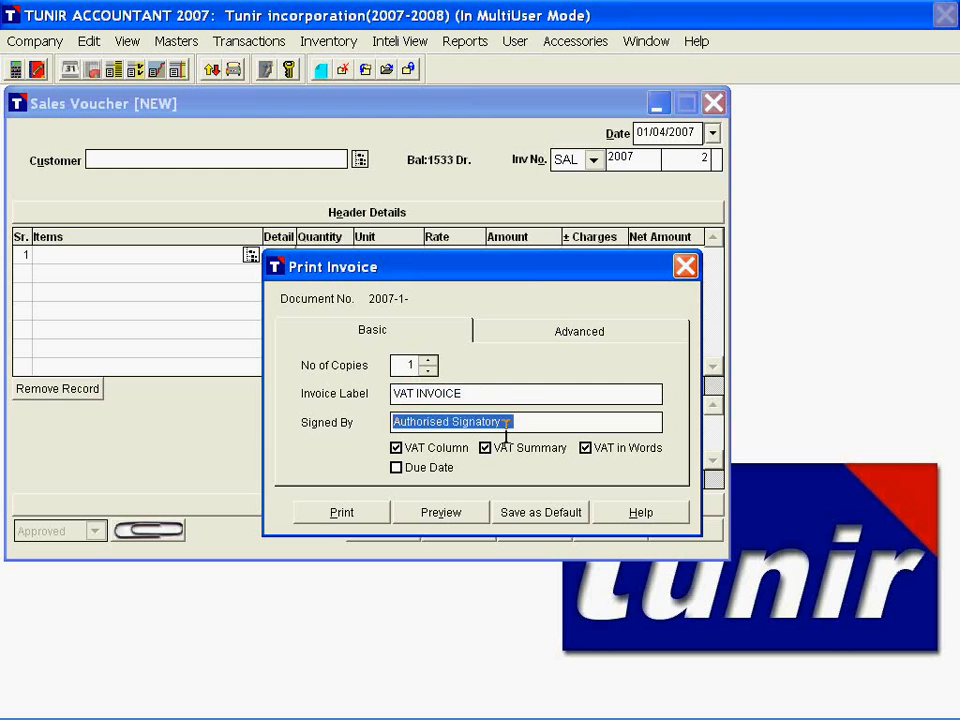
left_click(533, 421)
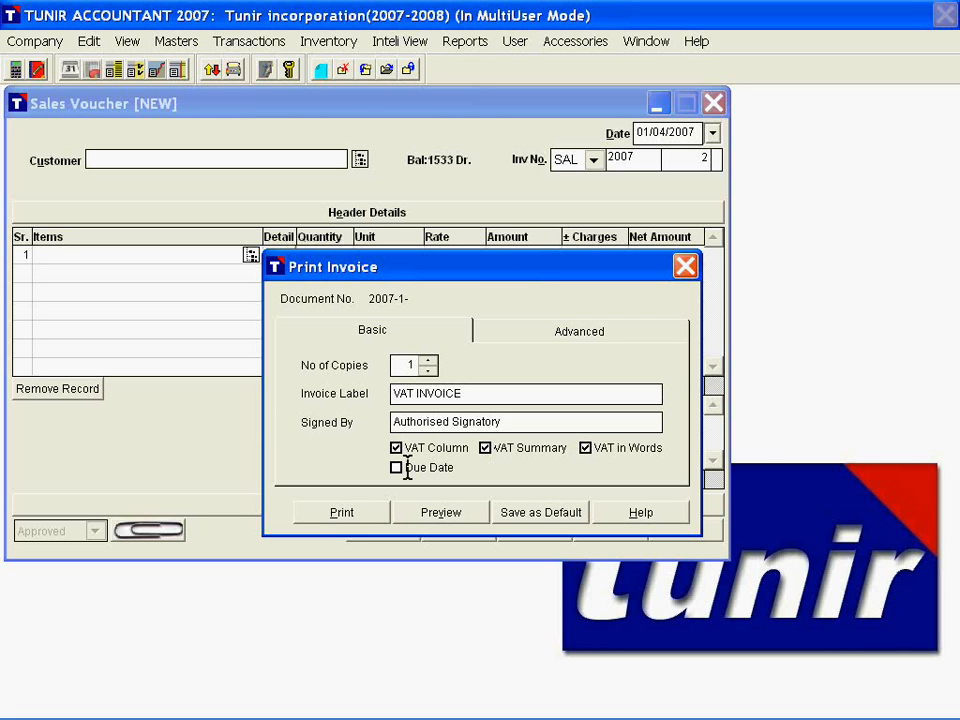
left_click(541, 331)
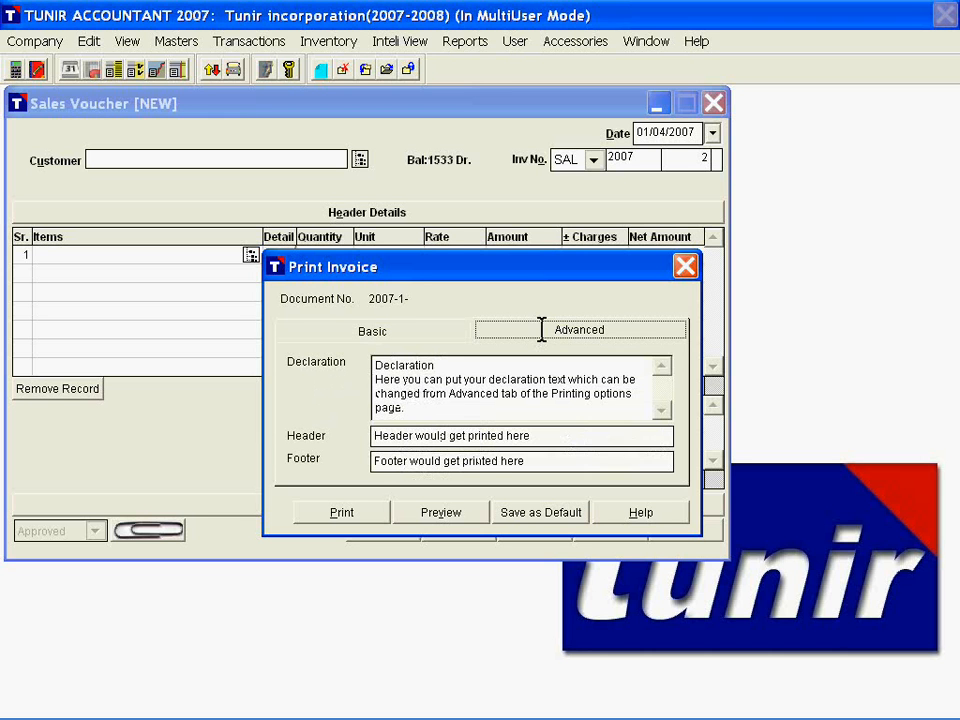
left_click(466, 373)
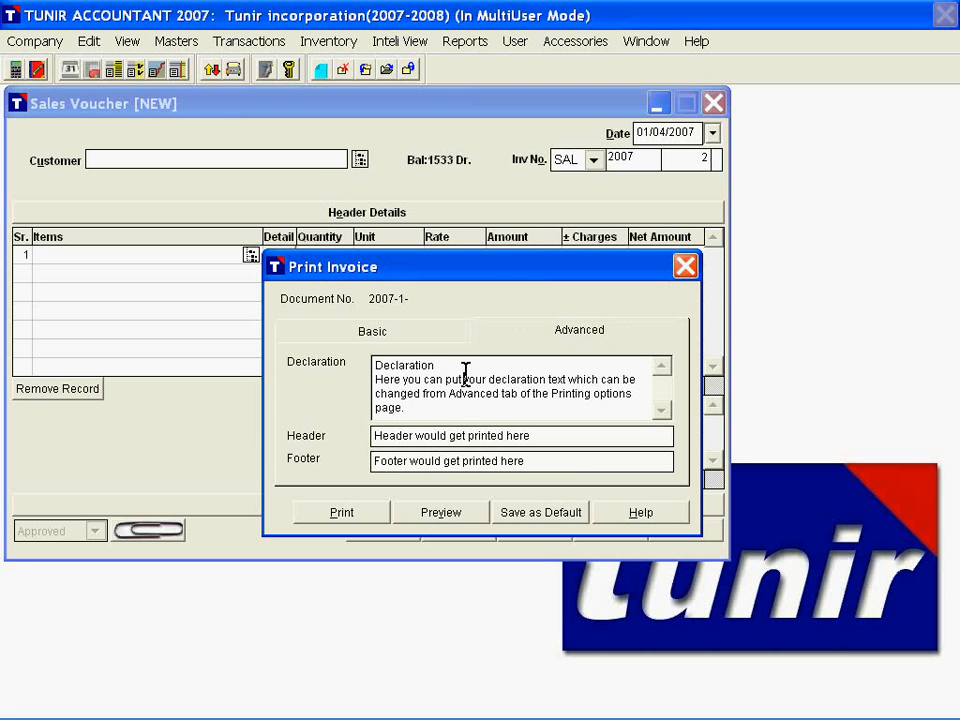
left_click_drag(377, 370, 545, 403)
left_click(513, 393)
left_click(386, 440)
left_click_drag(387, 443, 448, 447)
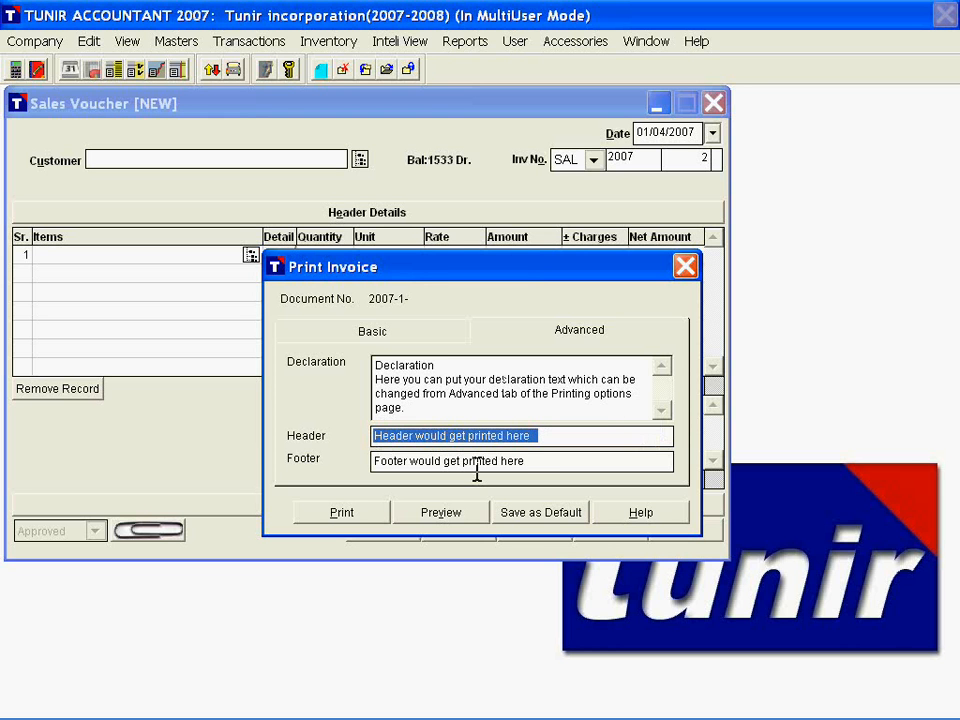
left_click_drag(530, 461, 362, 462)
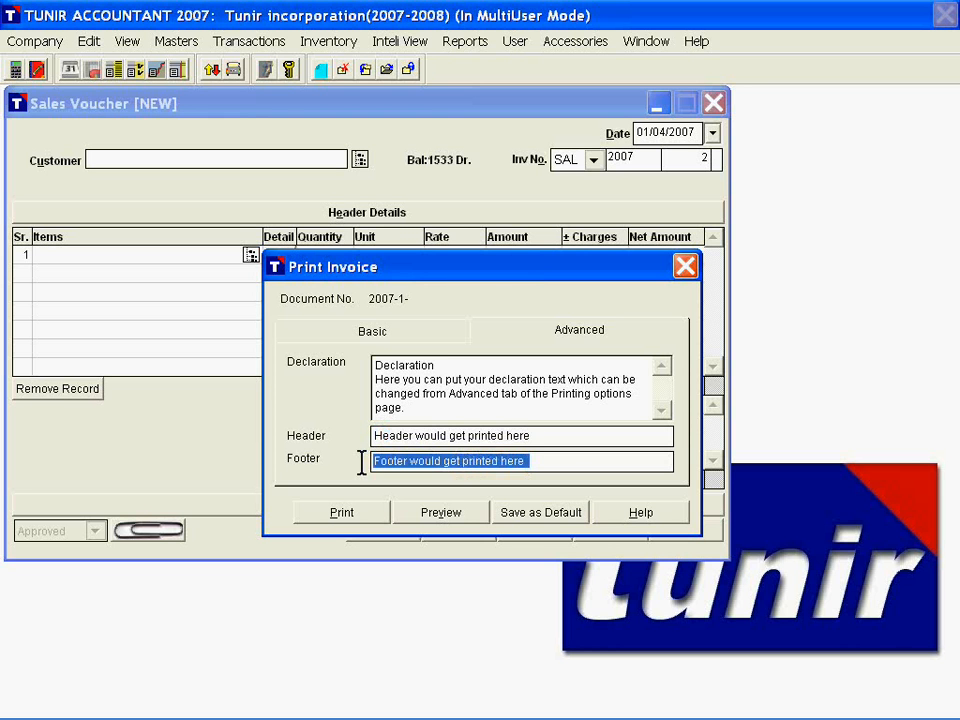
left_click(527, 462)
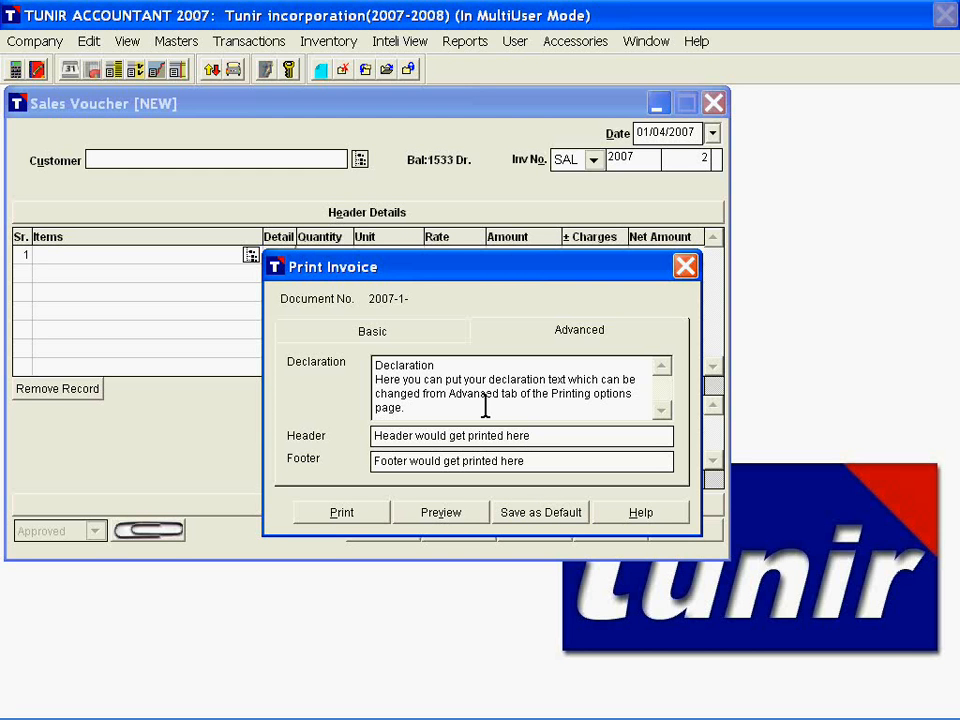
Preview the invoice in a maximized window and examine its header, buyer details, item lines and VAT charges.
left_click(441, 512)
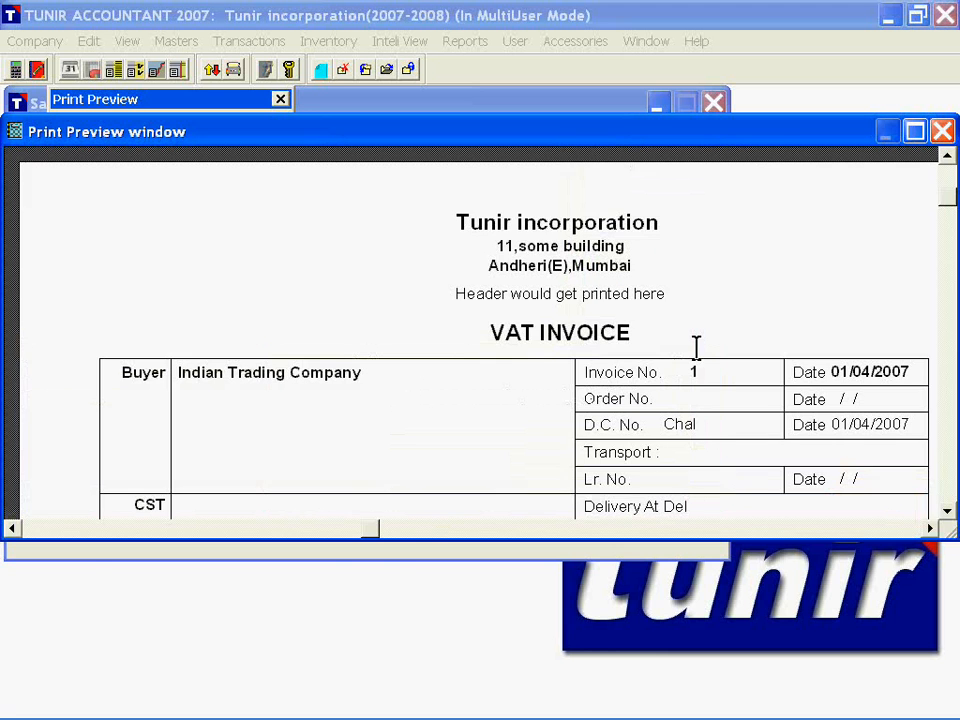
double_click(773, 127)
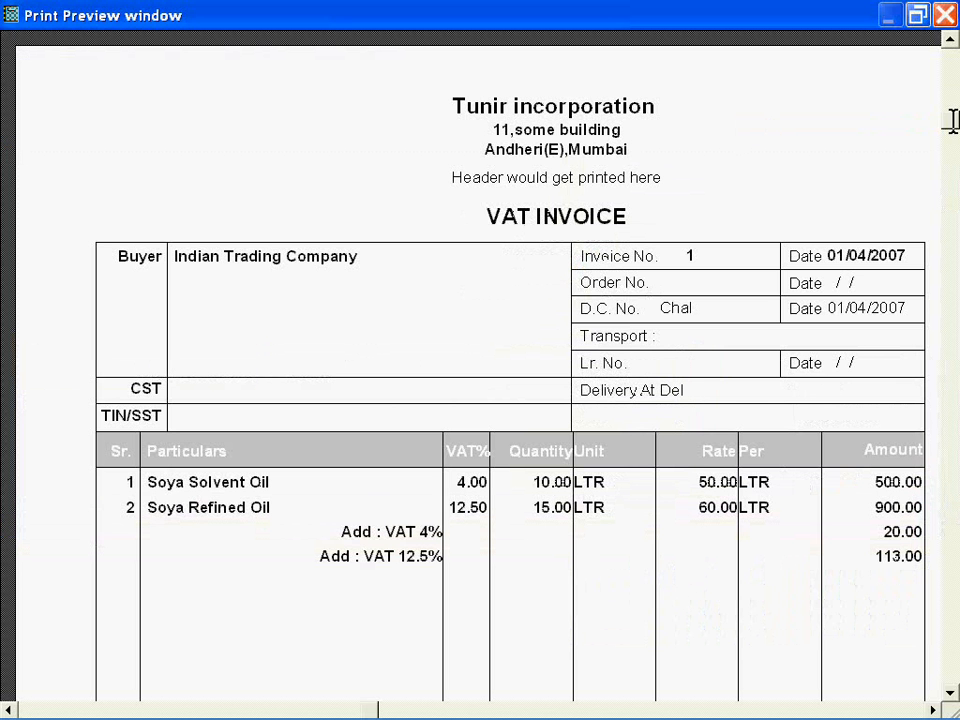
left_click_drag(953, 120, 953, 151)
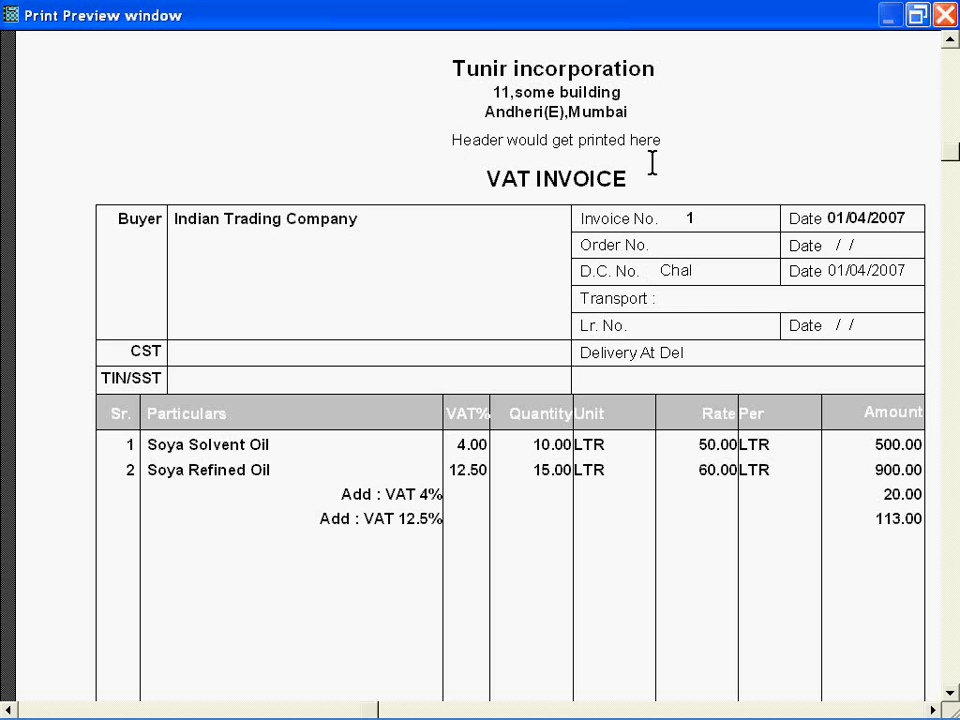
scroll(655, 175, "down", 1)
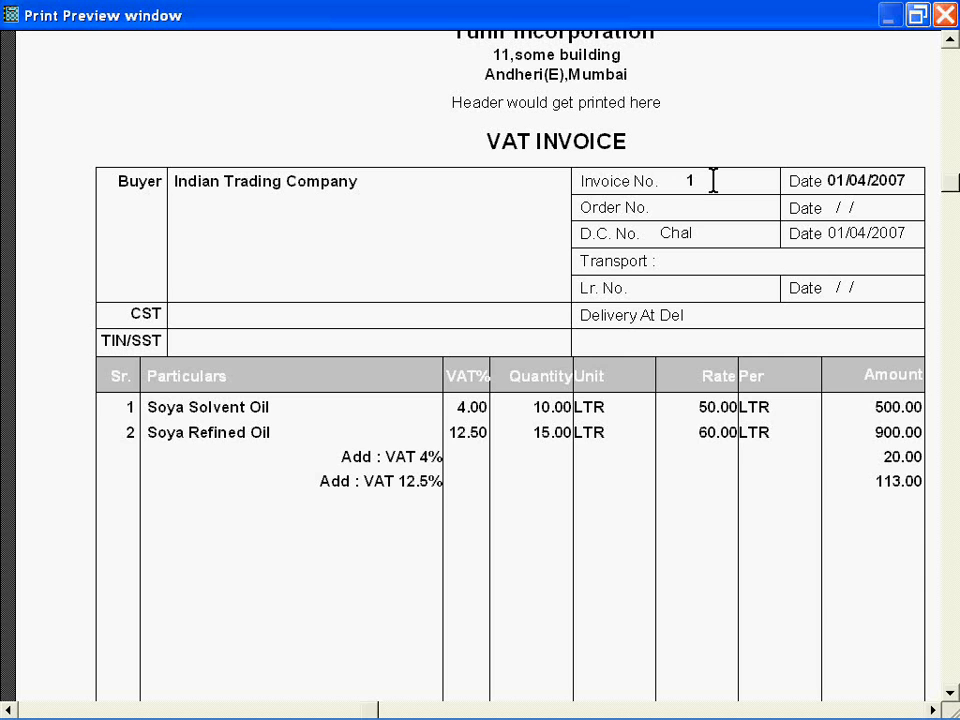
scroll(291, 330, "down", 3)
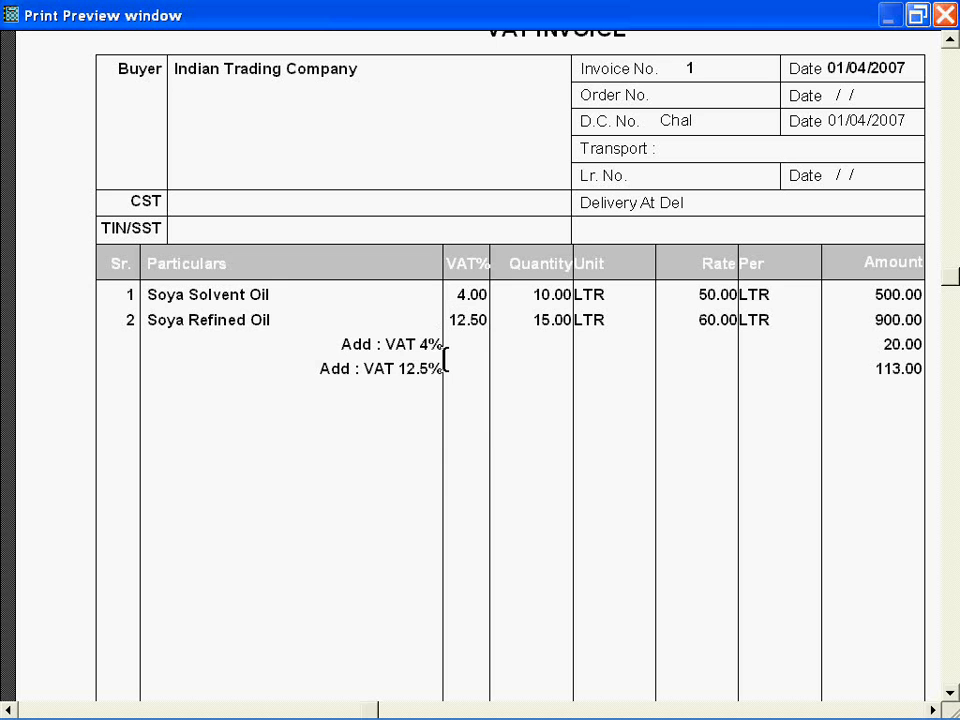
scroll(500, 357, "down", 1)
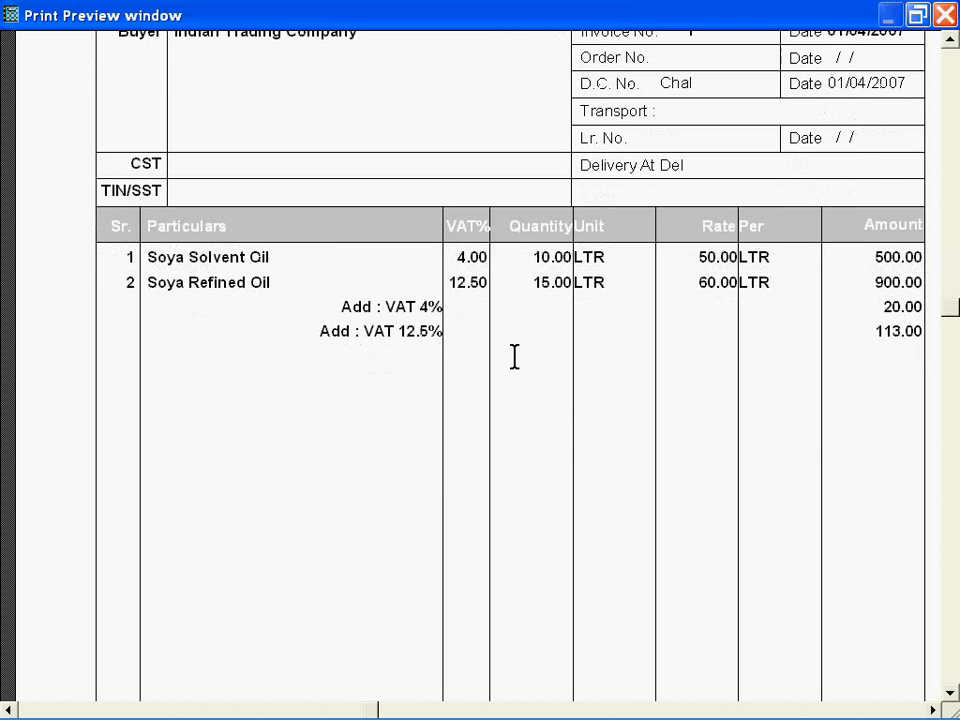
Examine the total, amounts in words, VAT summary, declaration, signatory and footer of the previewed invoice, and close the preview.
scroll(514, 357, "down", 7)
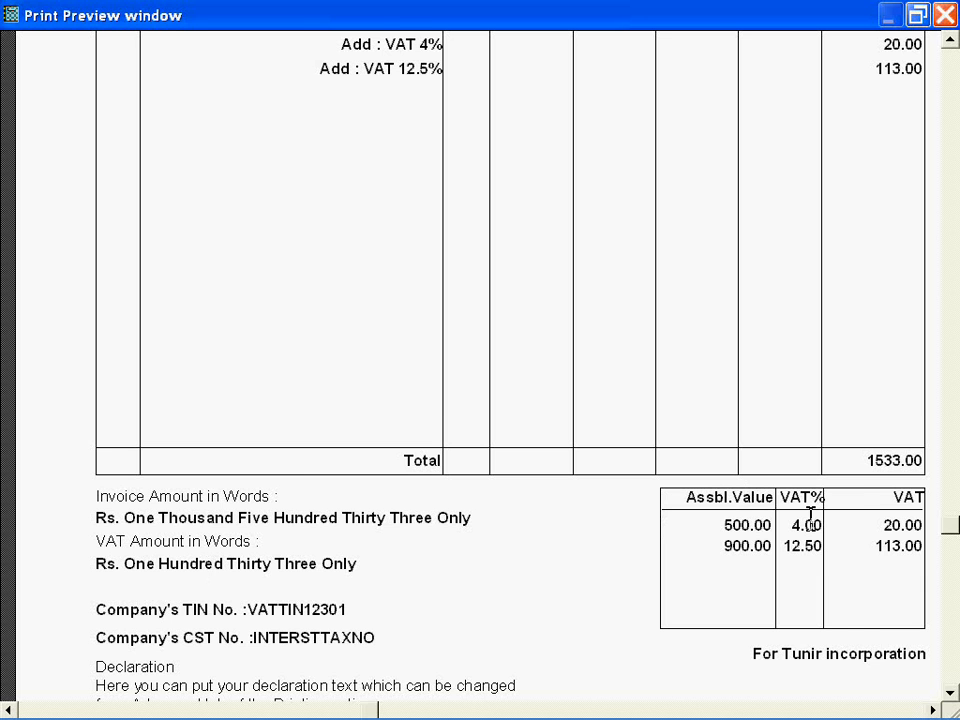
scroll(811, 520, "down", 1)
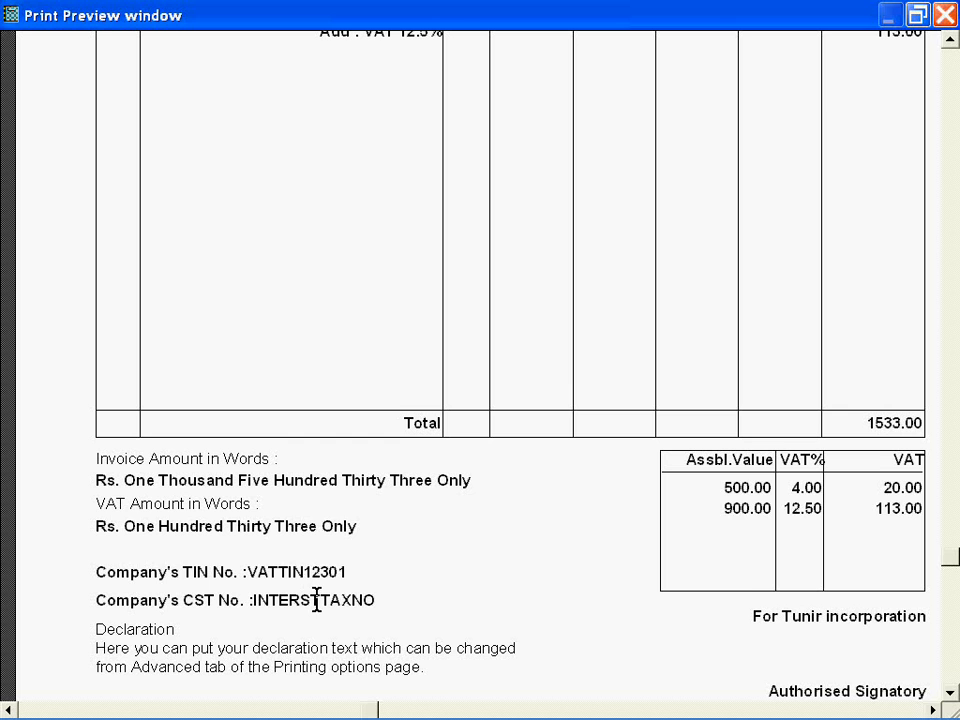
scroll(143, 605, "down", 1)
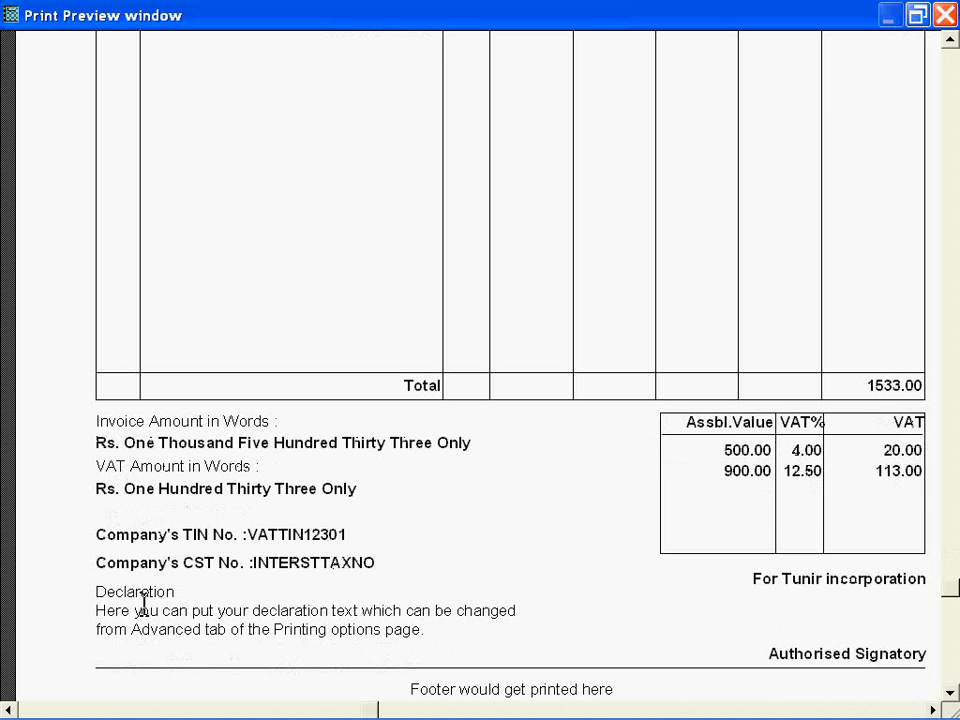
left_click(951, 691)
left_click(953, 690)
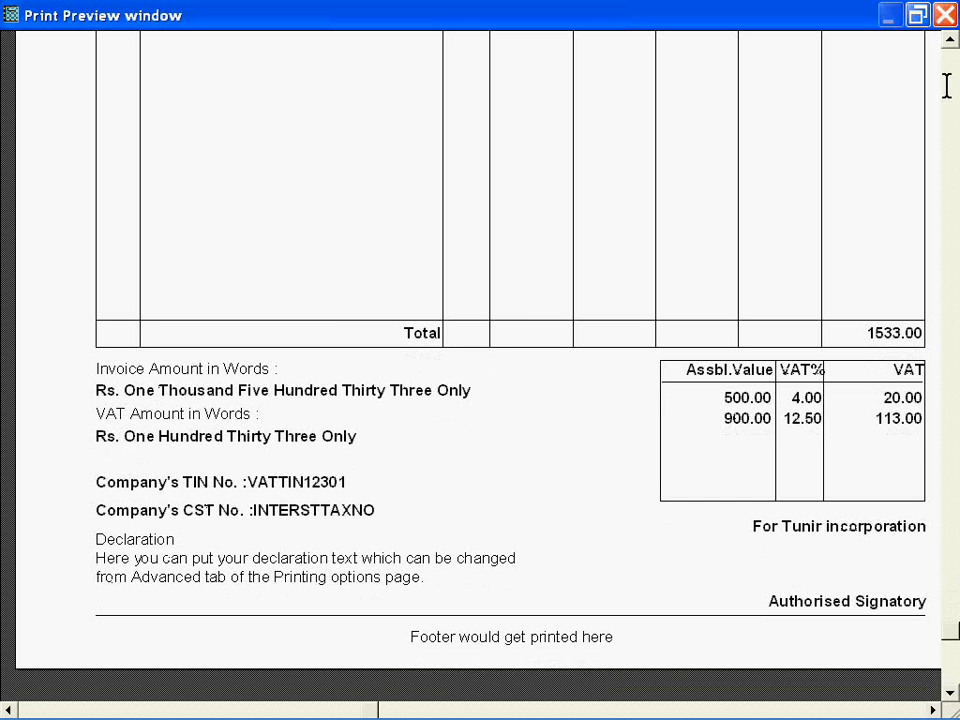
scroll(946, 86, "up", 5)
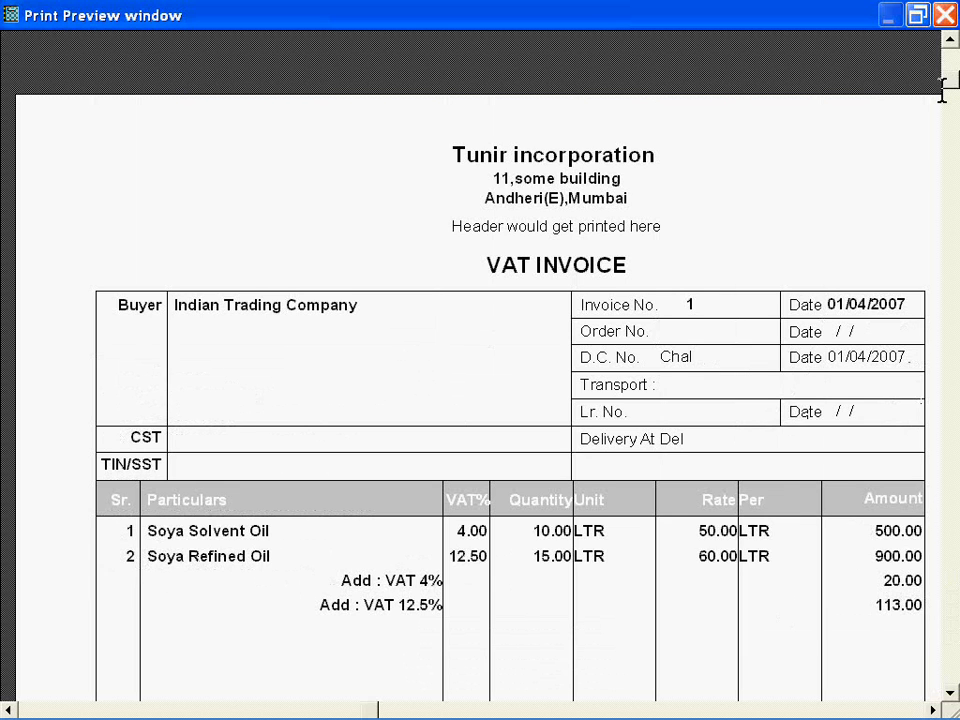
left_click(946, 16)
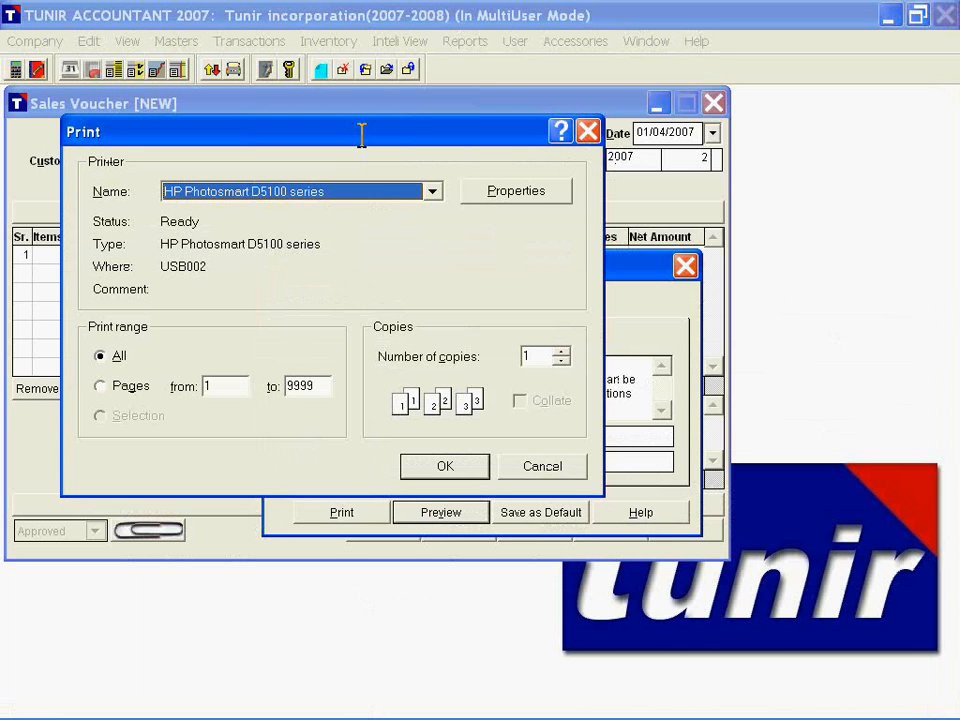
Check the available printers, keep HP Photosmart D5100 series selected and open its document properties.
left_click(433, 193)
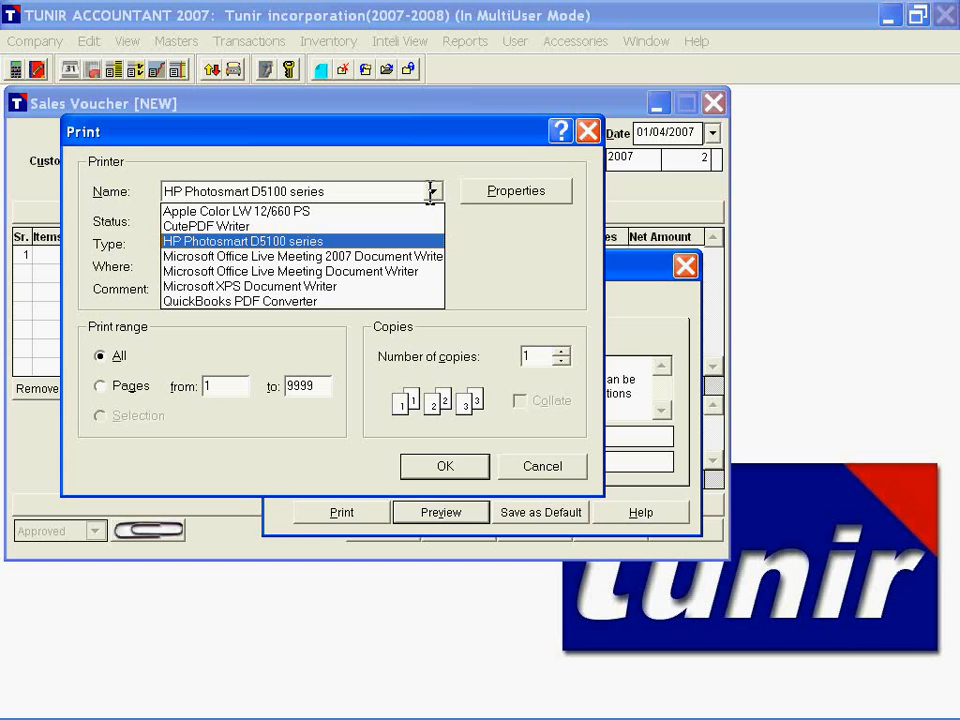
left_click(510, 262)
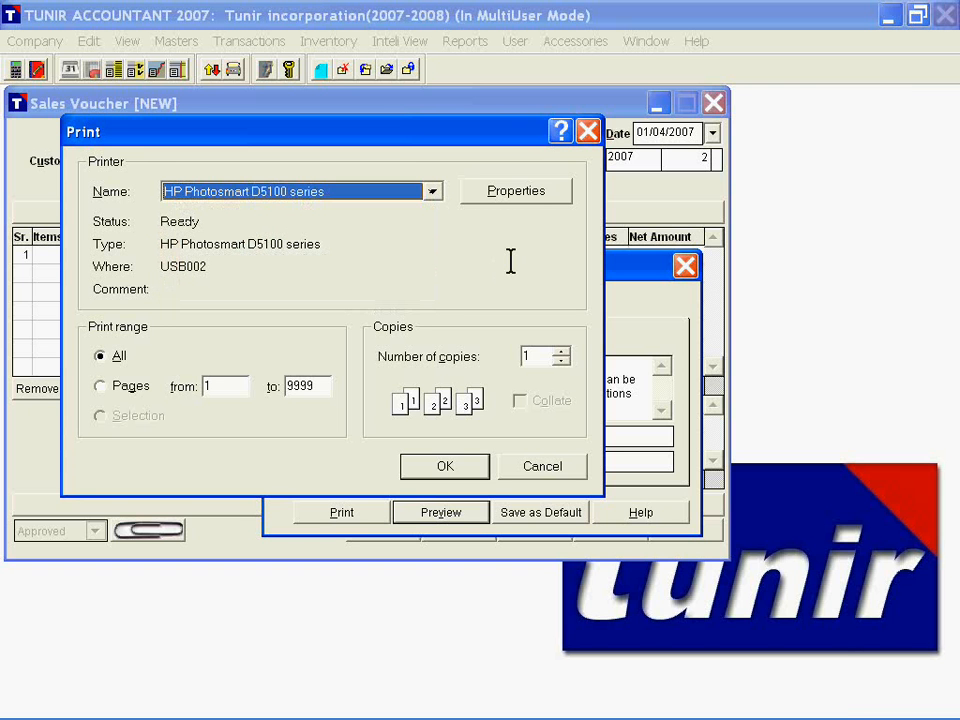
left_click(497, 193)
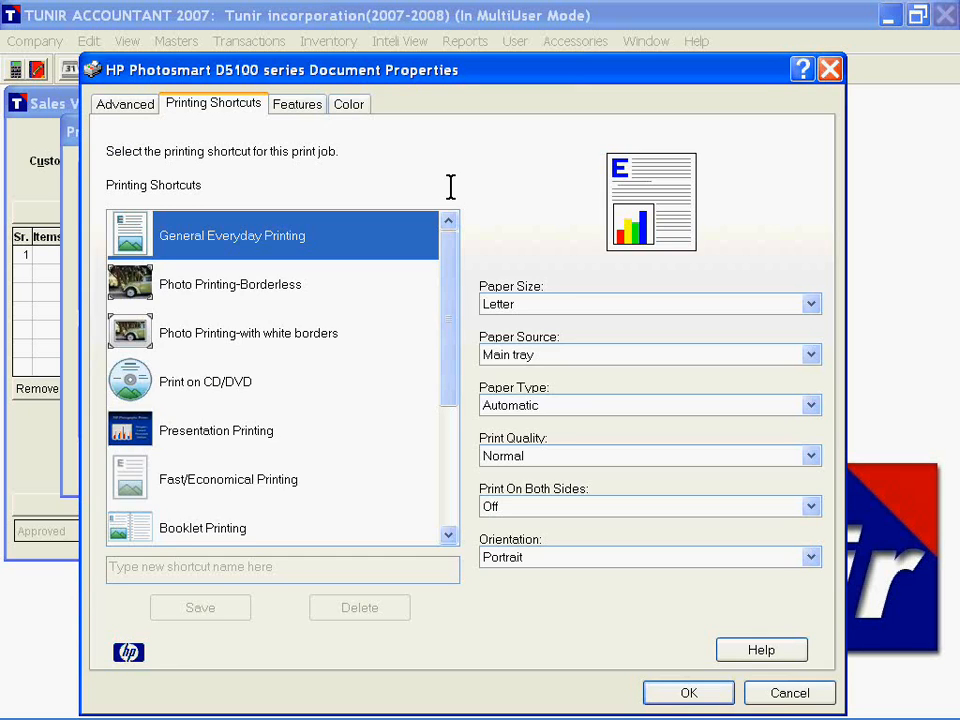